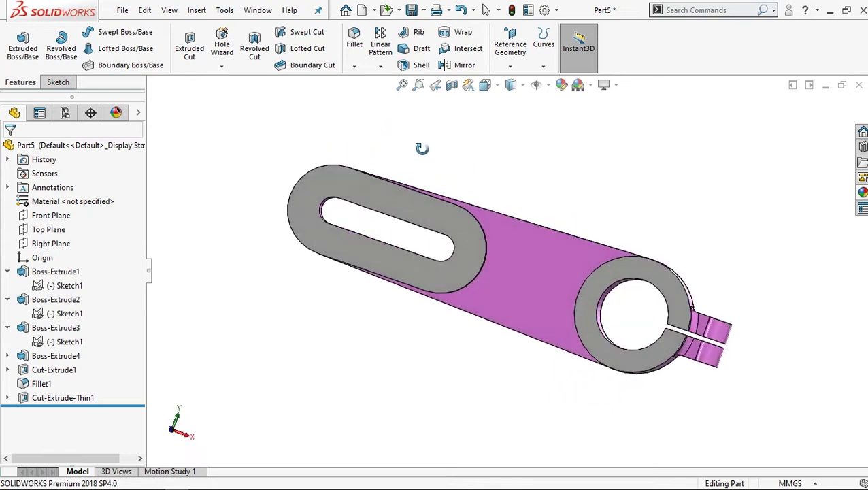
Step: Select the finished clamp arm and show it in the standard Isometric view
left_click(687, 249)
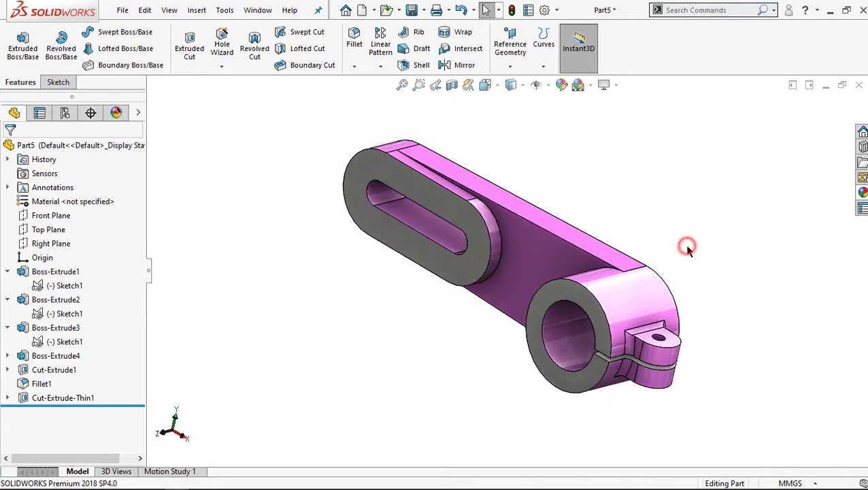
key("ctrl+7")
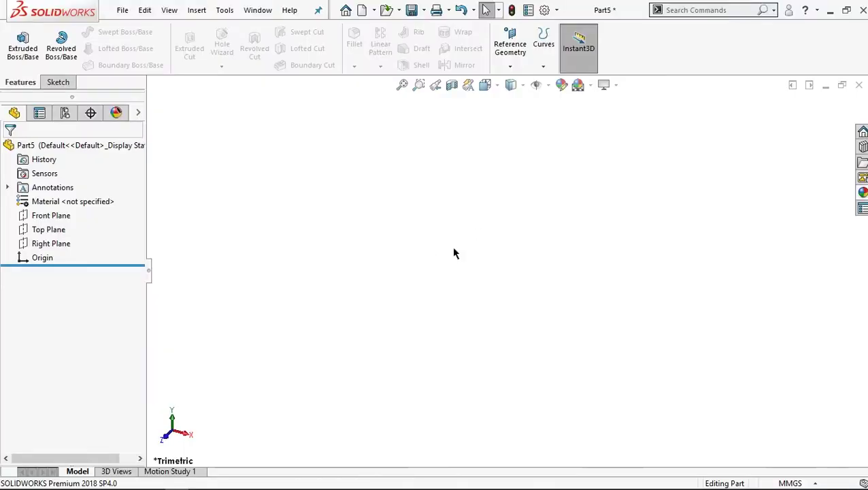
Step: Start a sketch on the Front Plane, viewed normal to it
left_click(60, 216)
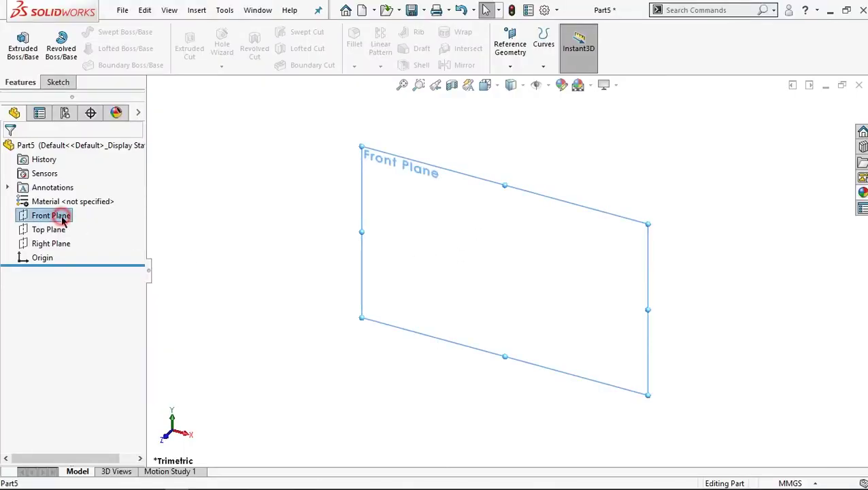
left_click(128, 201)
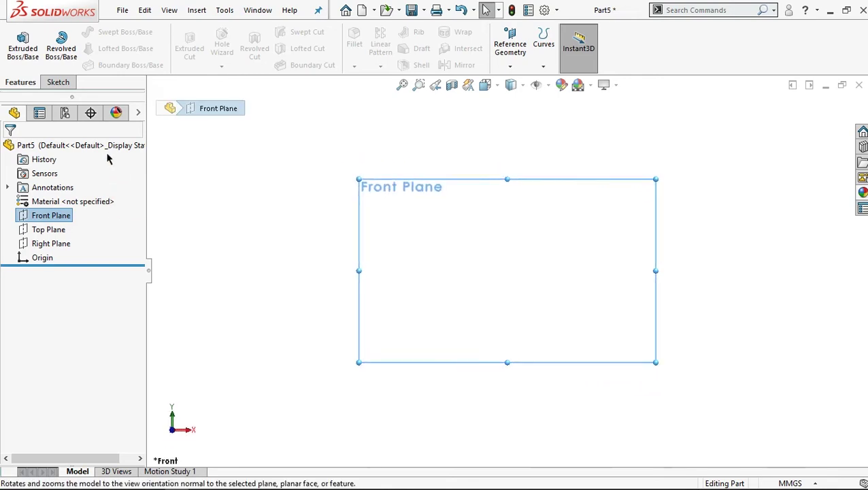
left_click(58, 83)
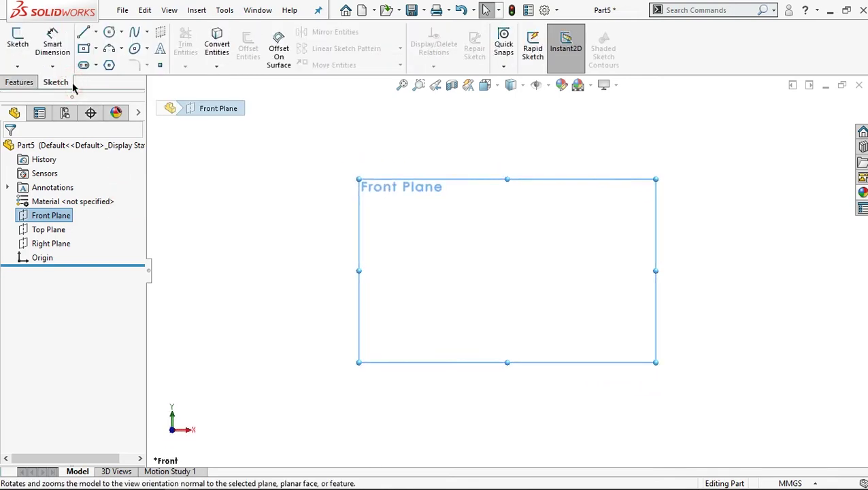
Step: Draw a horizontal construction midpoint line centred on the origin
left_click(95, 32)
left_click(109, 80)
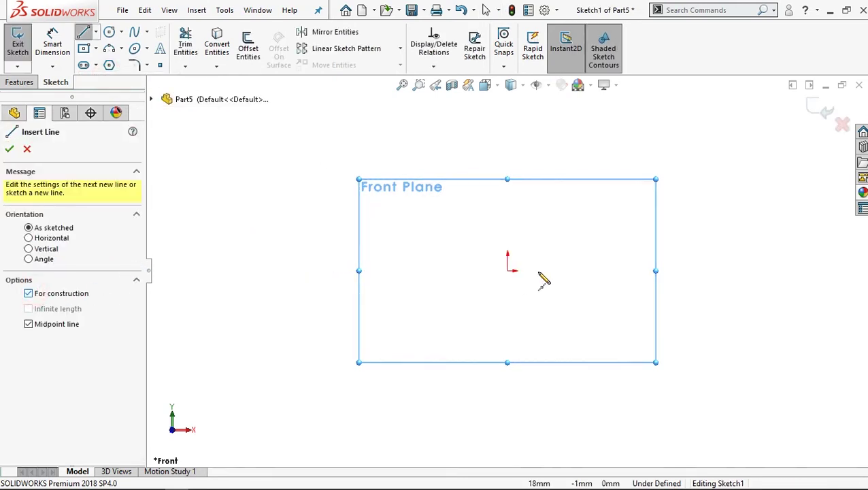
left_click(507, 270)
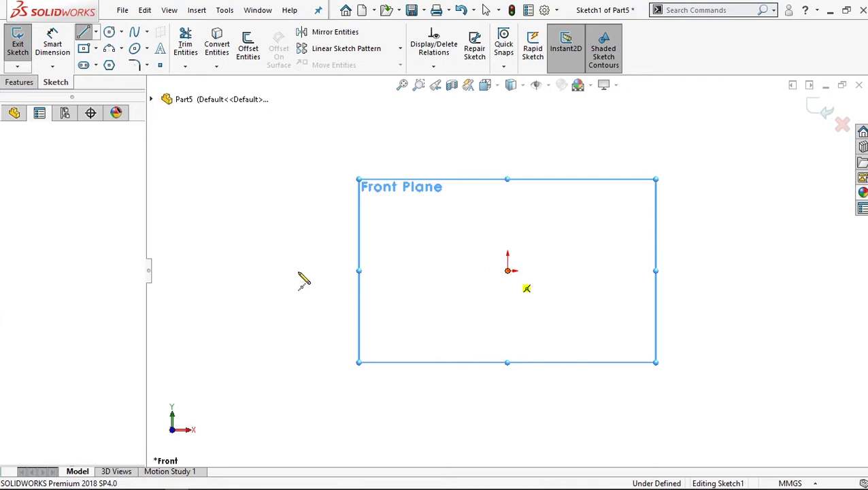
left_click(236, 270)
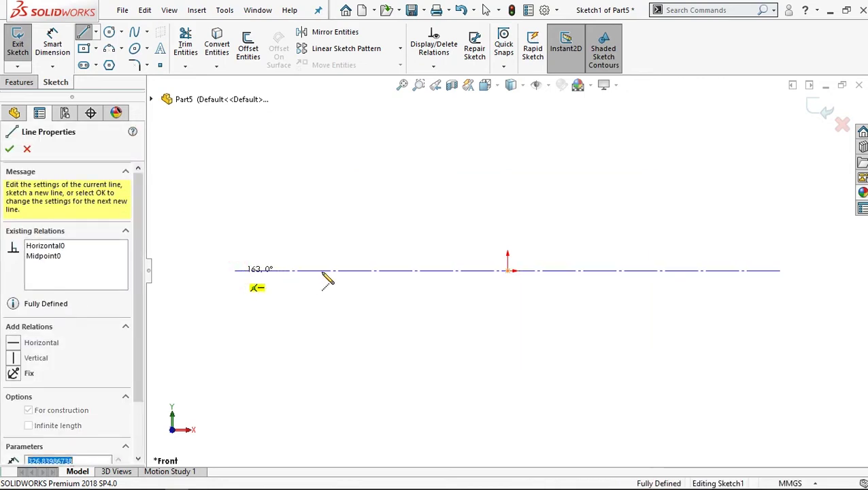
right_click(350, 233)
left_click(360, 240)
left_click(320, 192)
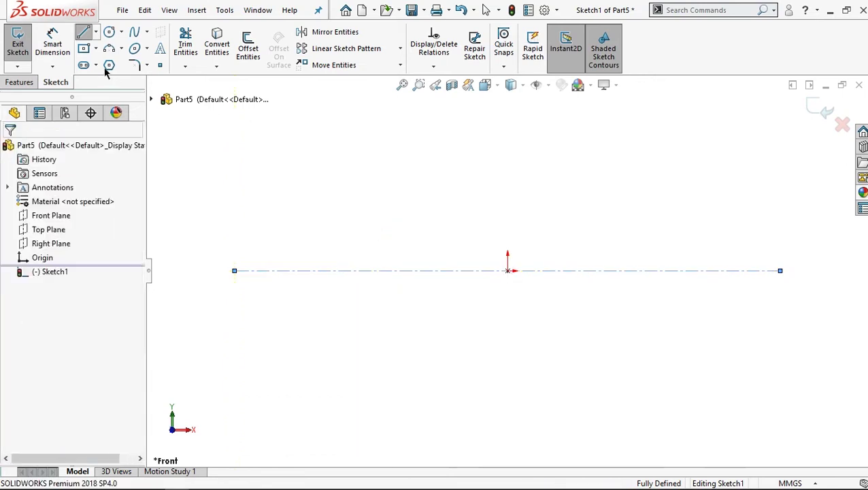
left_click(97, 66)
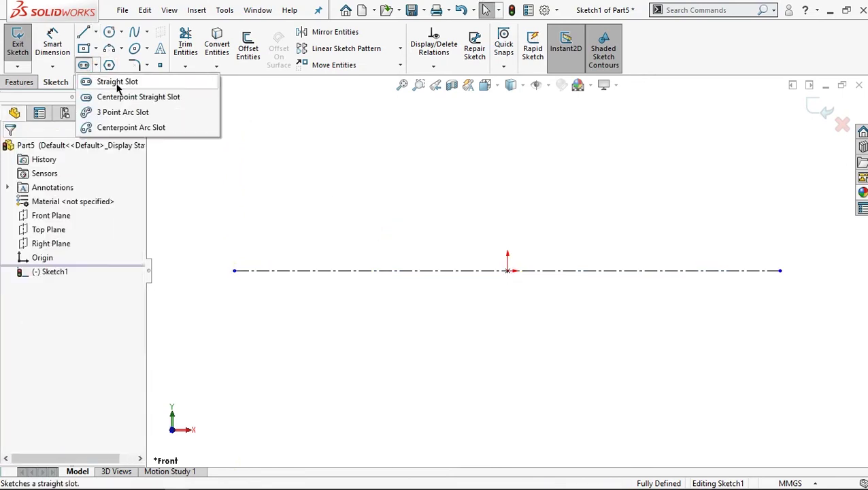
Step: Draw a straight slot along the construction line
left_click(117, 85)
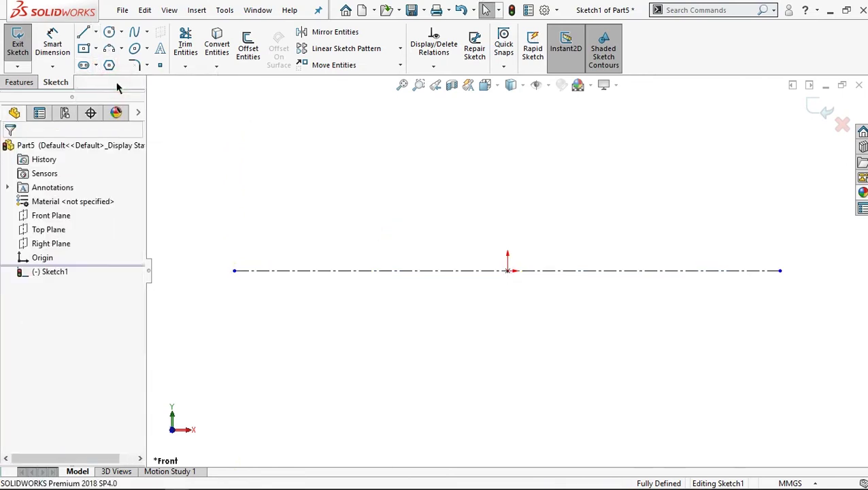
left_click(266, 270)
left_click(451, 270)
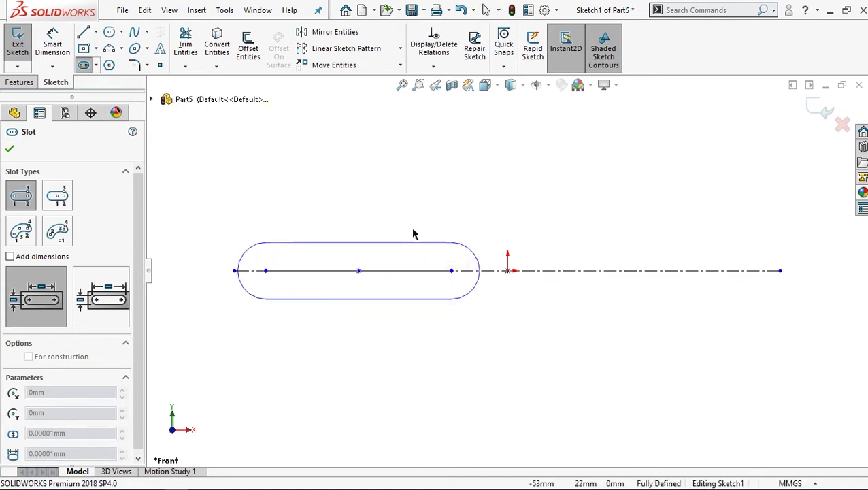
left_click(404, 219)
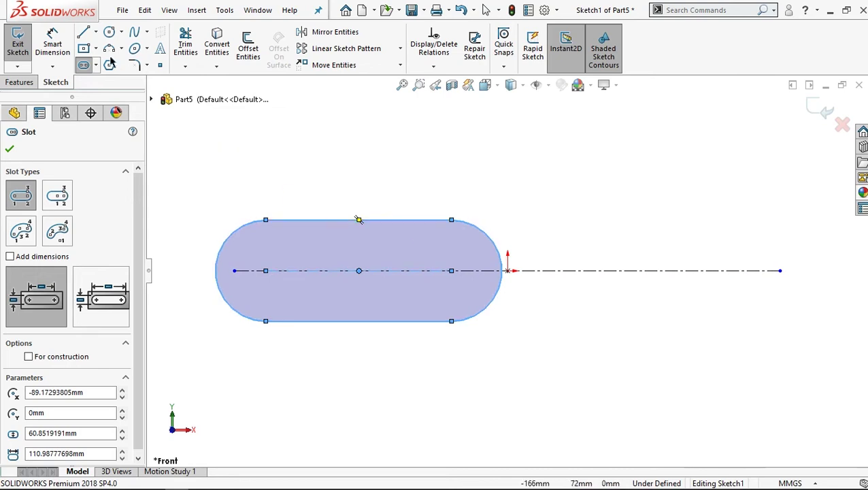
Step: Dimension the slot width to 12 mm
key("d")
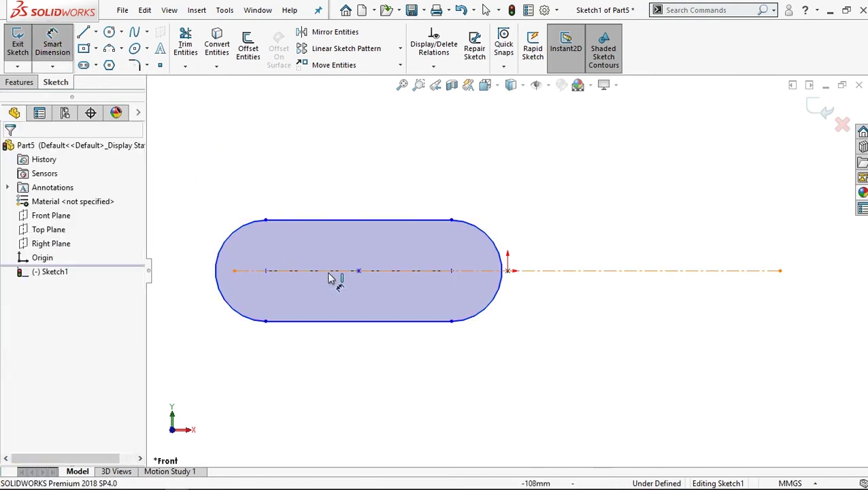
left_click(337, 227)
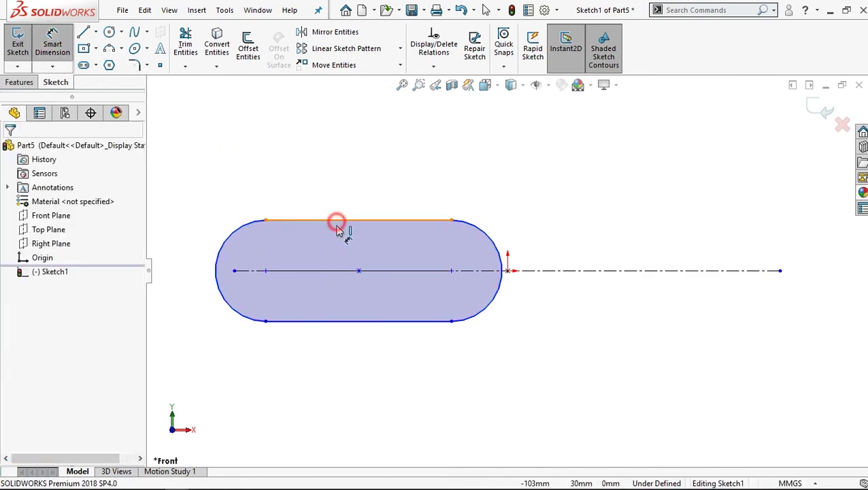
left_click(348, 320)
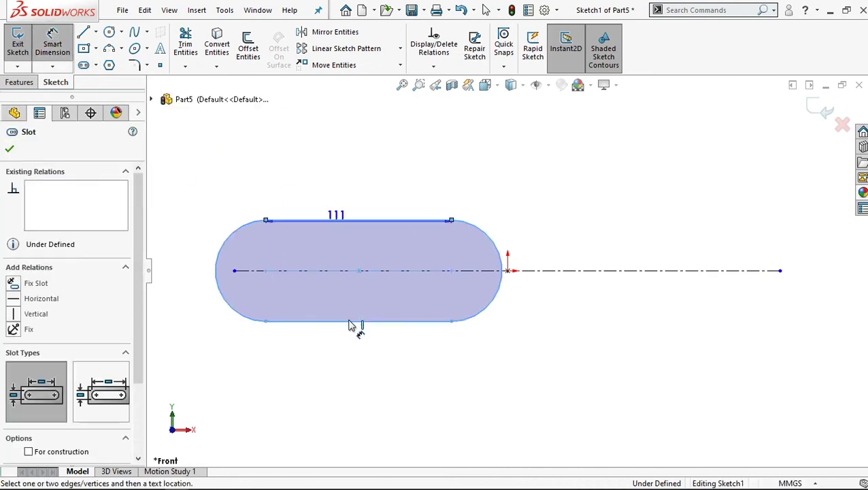
left_click(187, 285)
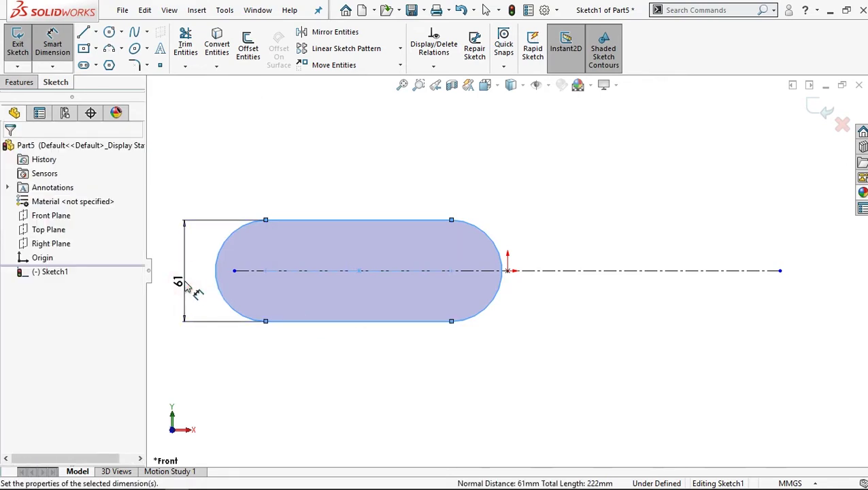
double_click(188, 285)
type("1")
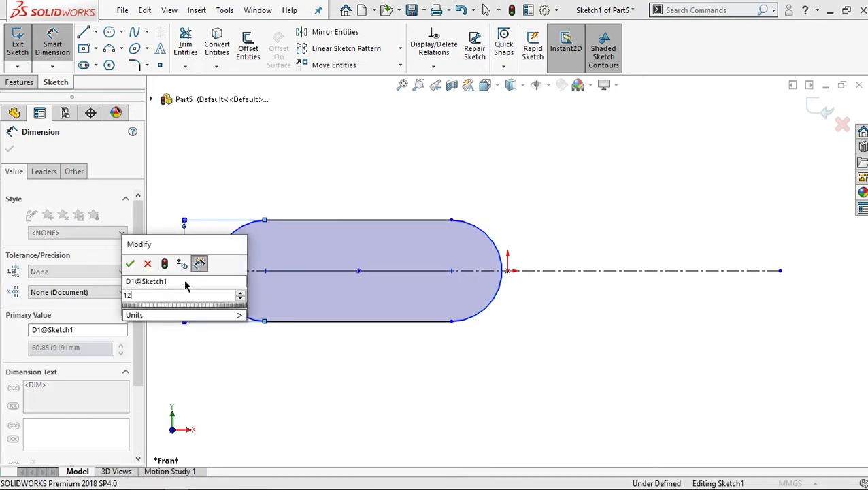
type("2")
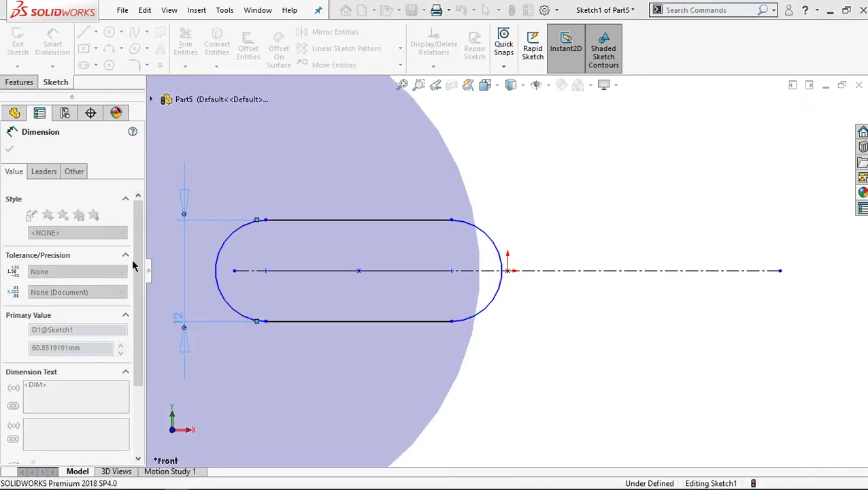
left_click(130, 264)
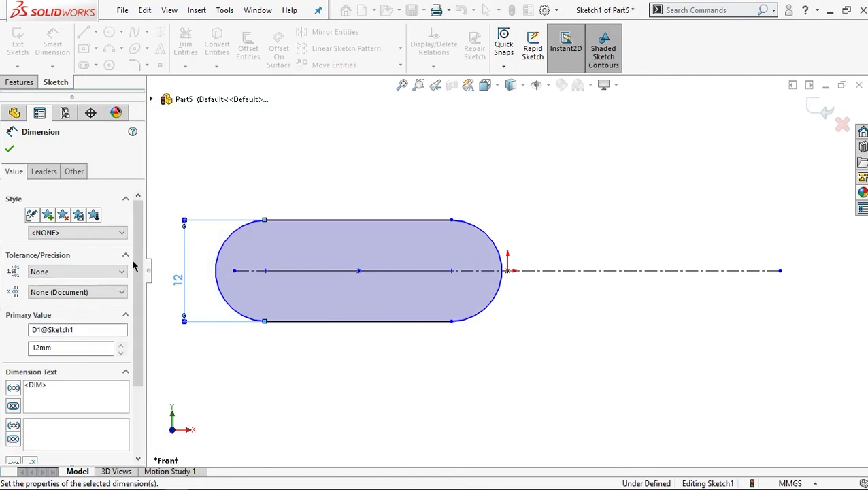
Step: Dimension the distance between the slot's end centres to 50 mm
left_click(266, 272)
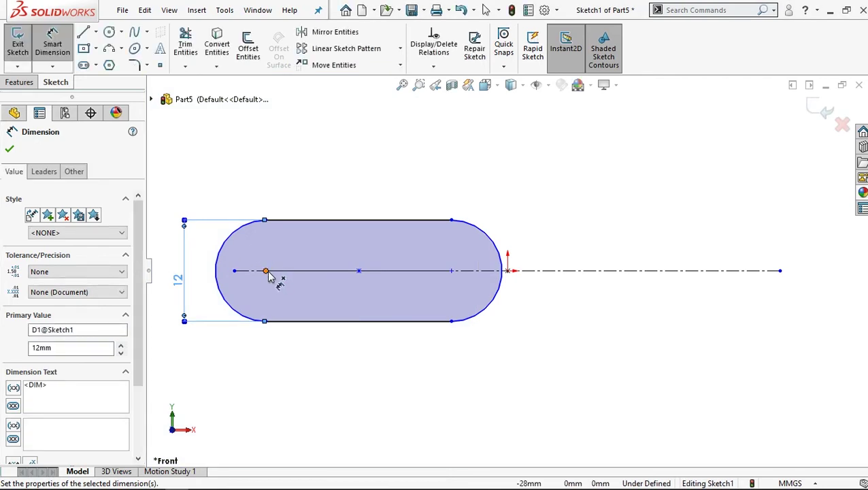
left_click(452, 271)
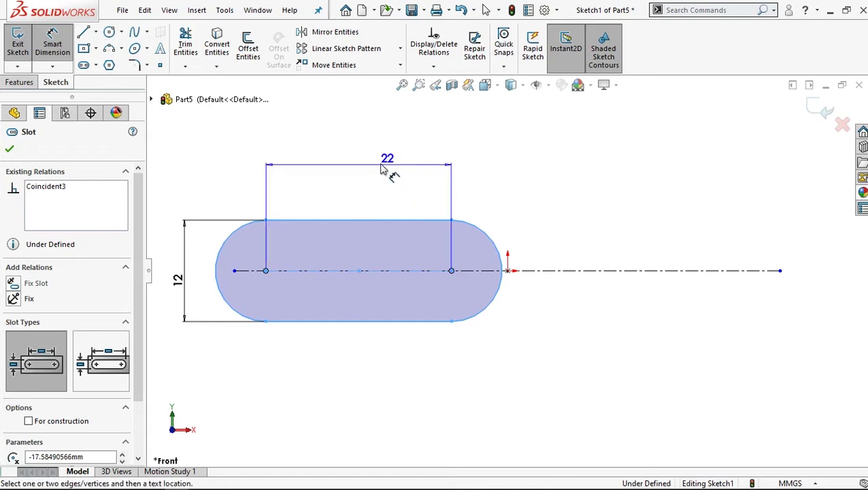
left_click(358, 167)
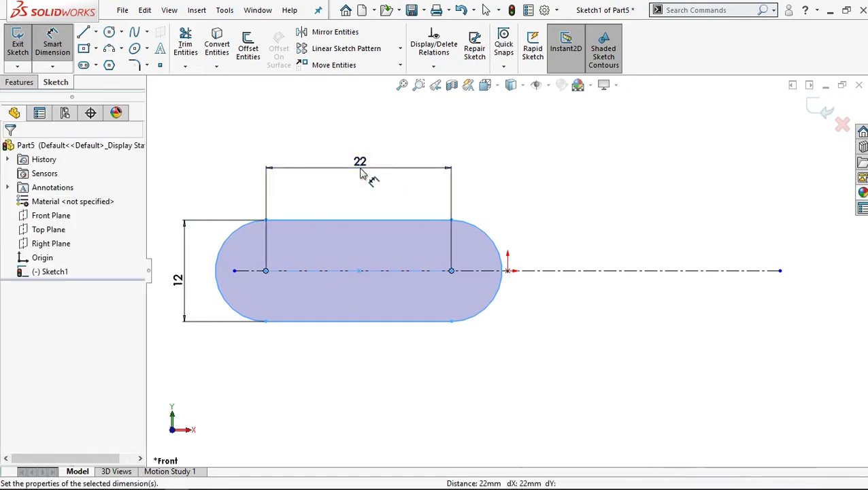
type("22")
key("Return")
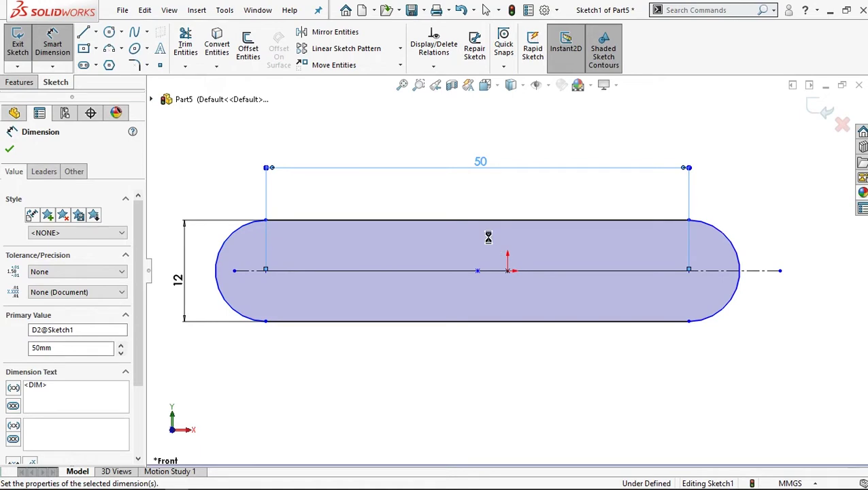
key("z")
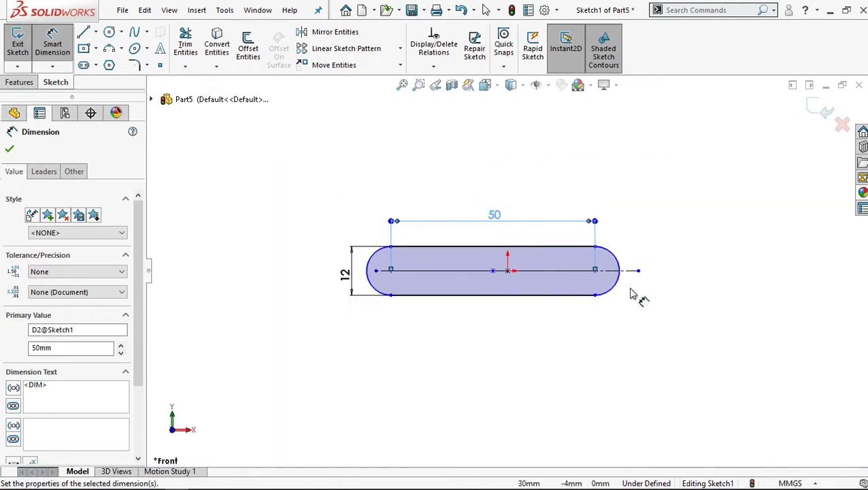
middle_click_drag(630, 294, 498, 272, "ctrl")
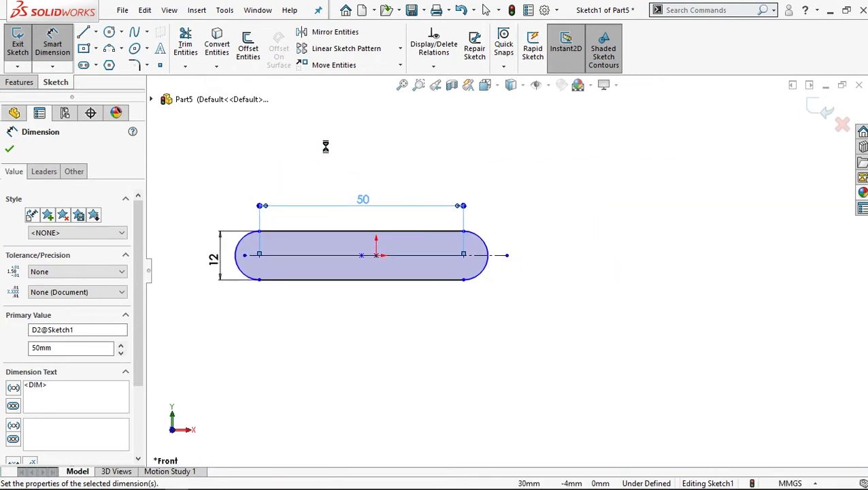
left_click(249, 52)
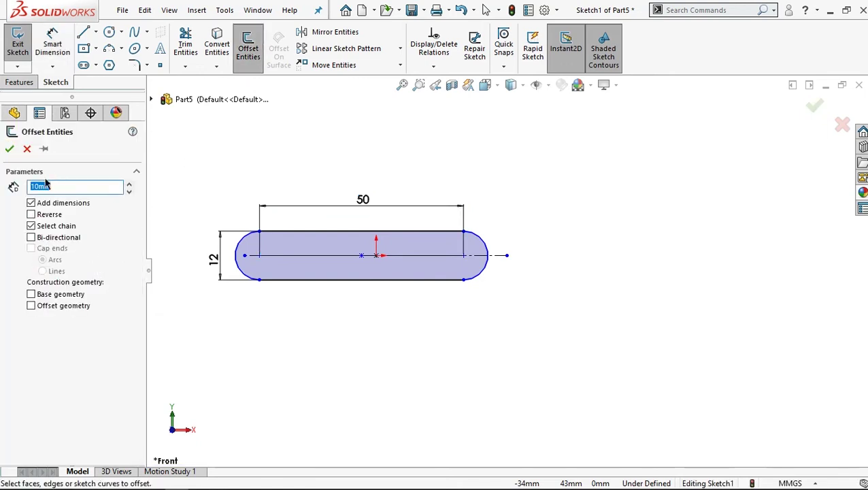
Step: Offset the slot outline 14 mm outward
type("14")
left_click(330, 232)
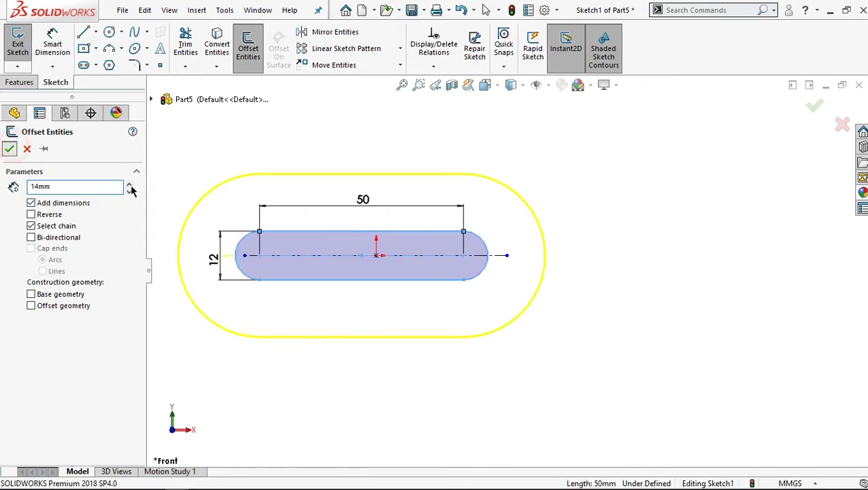
key("Return")
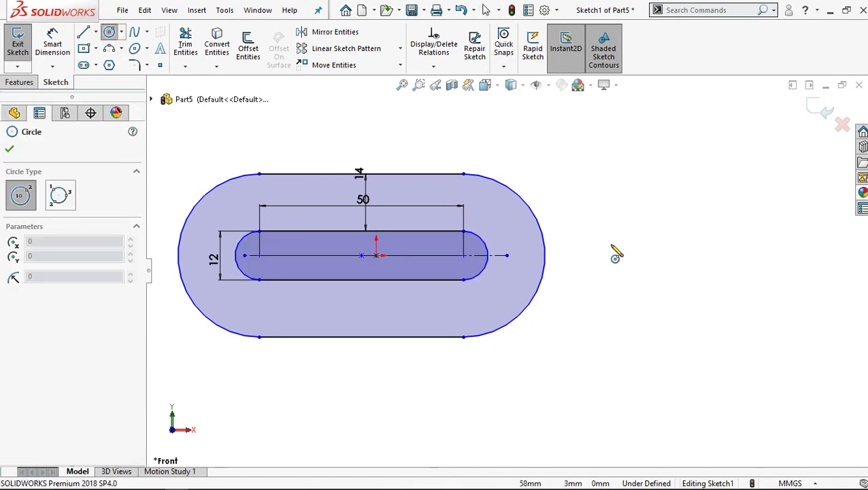
Step: Sketch two concentric circles on the construction line right of the slot
left_click(741, 255)
left_click(742, 226)
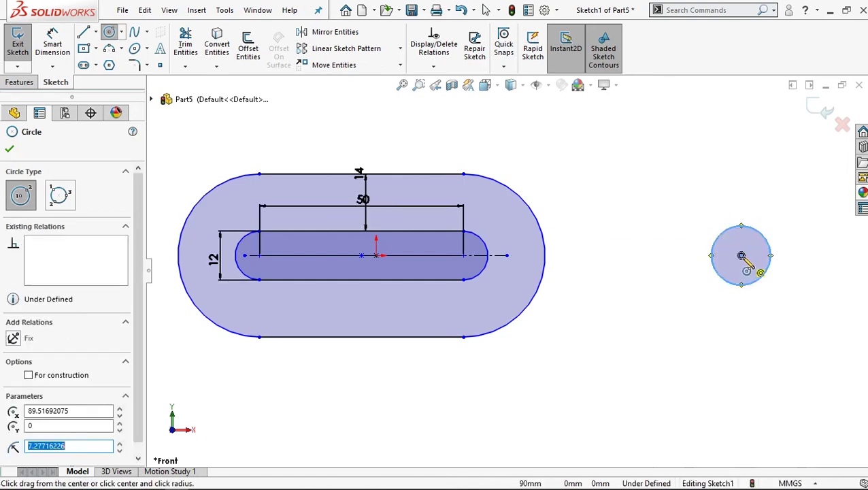
left_click(741, 255)
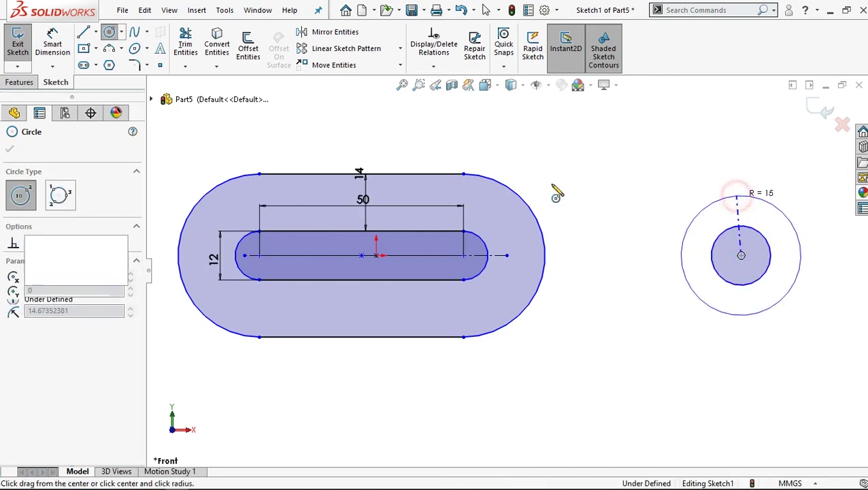
left_click(736, 197)
Step: Dimension the circle centre 140 mm from the slot's left centre point
left_click(52, 44)
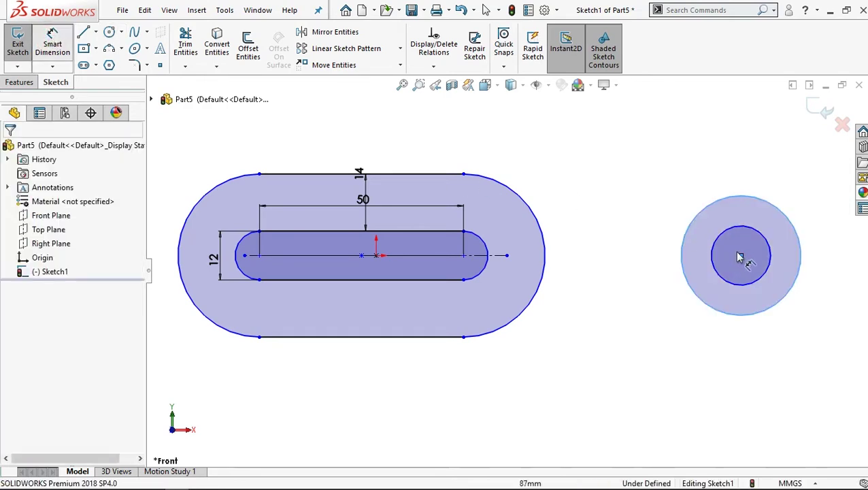
left_click(258, 260)
left_click(261, 258)
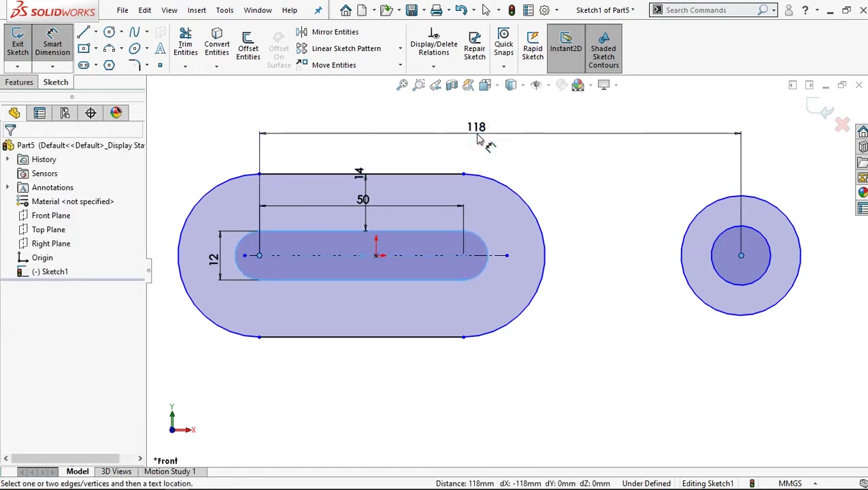
left_click(478, 139)
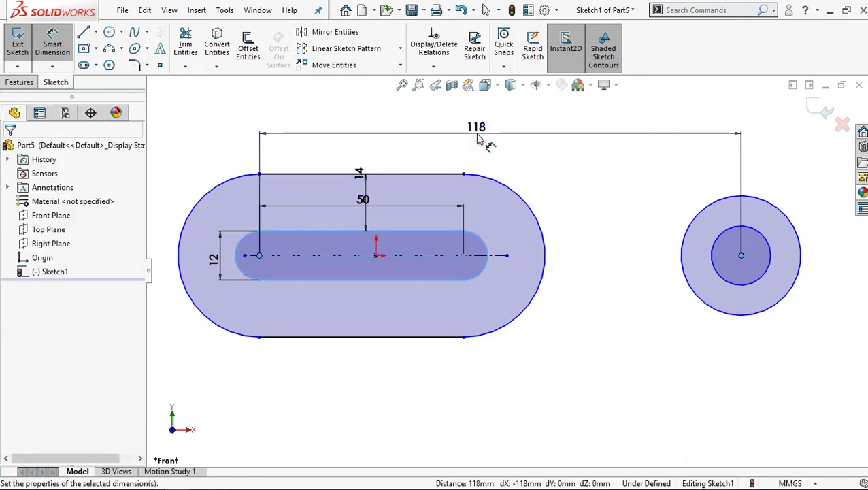
type("140")
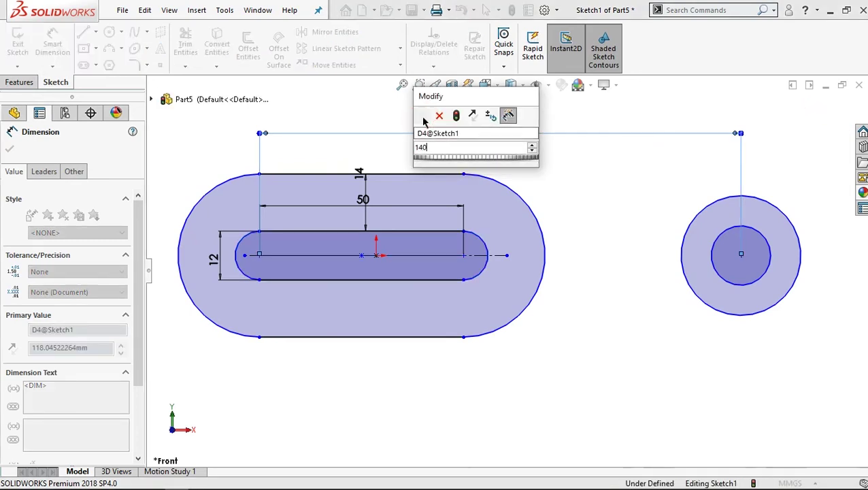
left_click(423, 117)
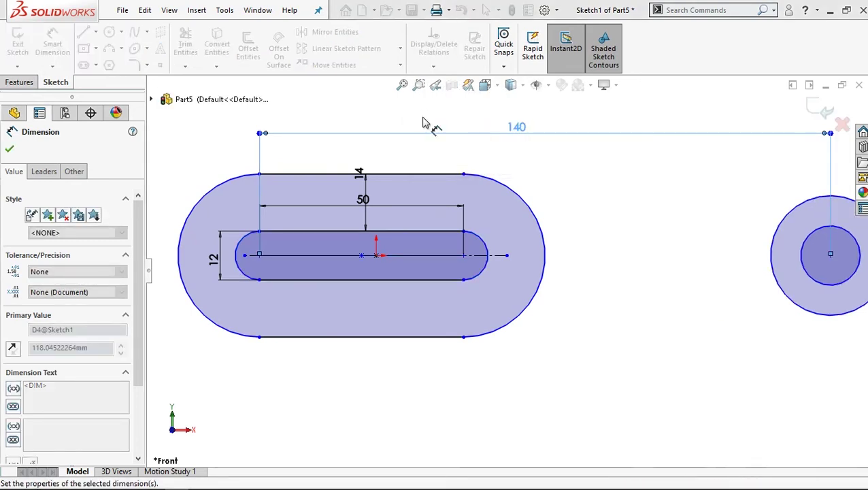
key("f")
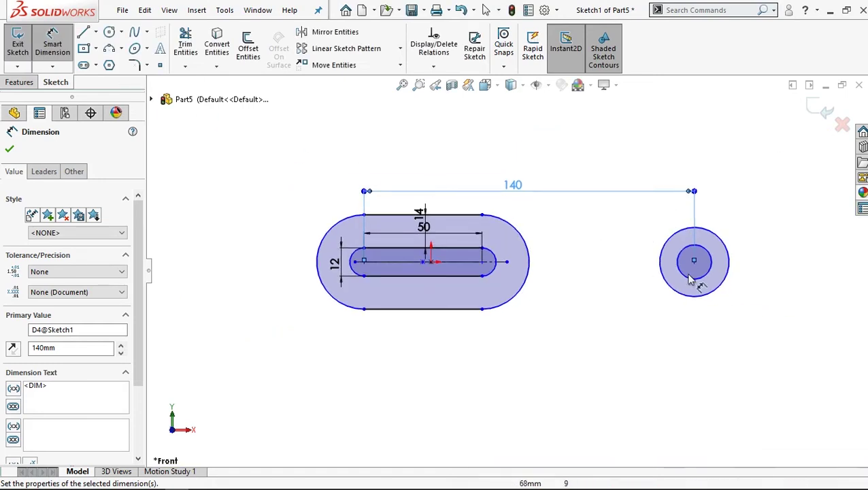
left_click(709, 280)
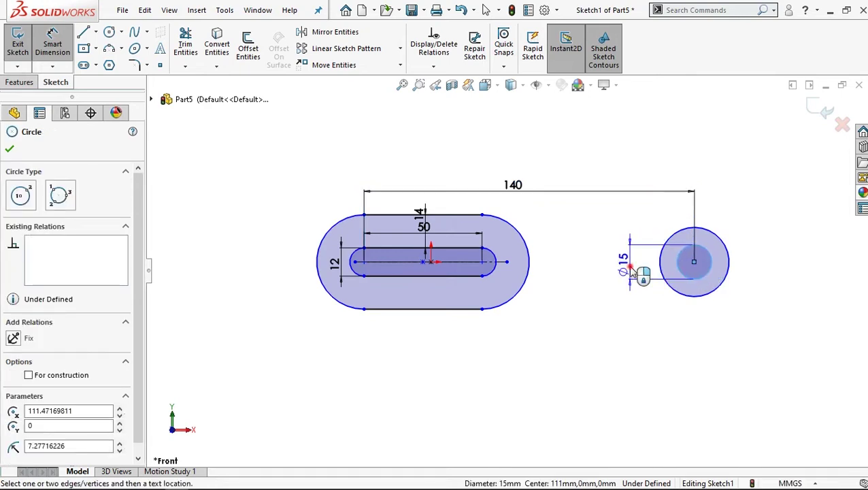
Step: Set the inner circle diameter to 31.75 and dismiss the over-defining prompt
left_click(633, 271)
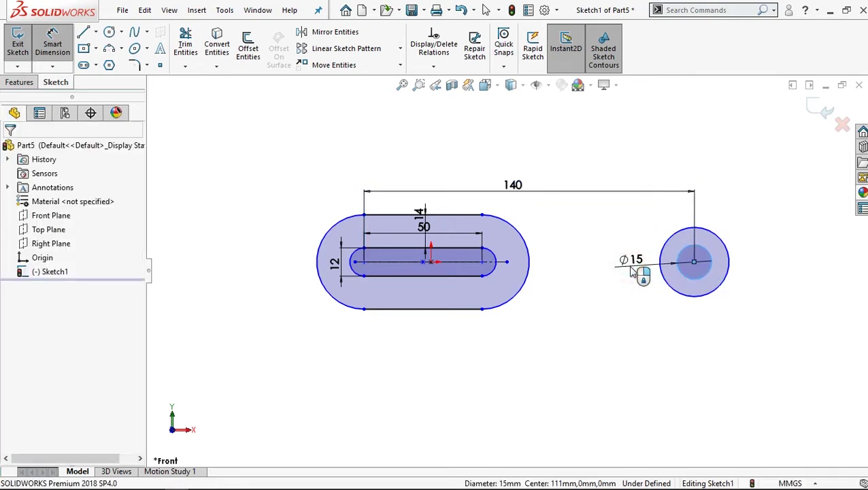
double_click(633, 270)
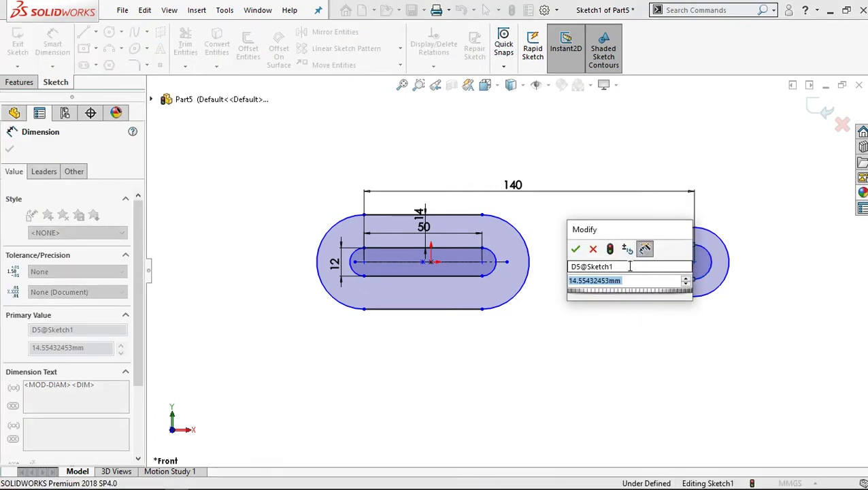
type("31.")
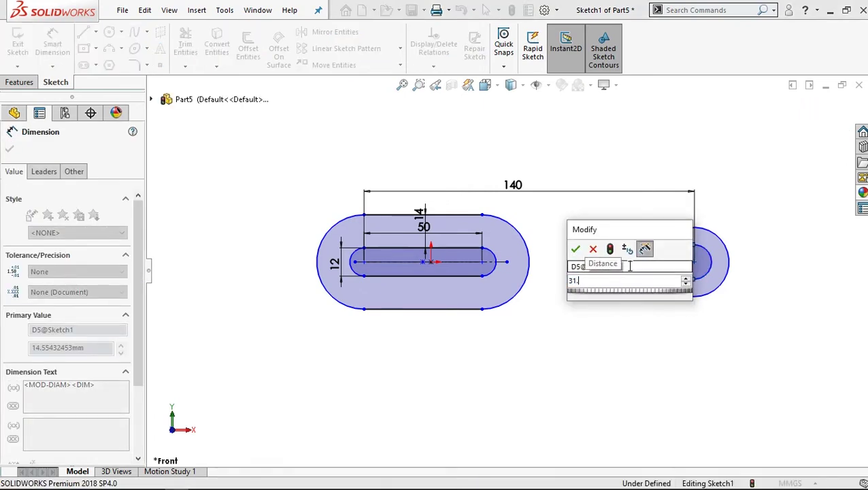
type("75")
left_click(575, 250)
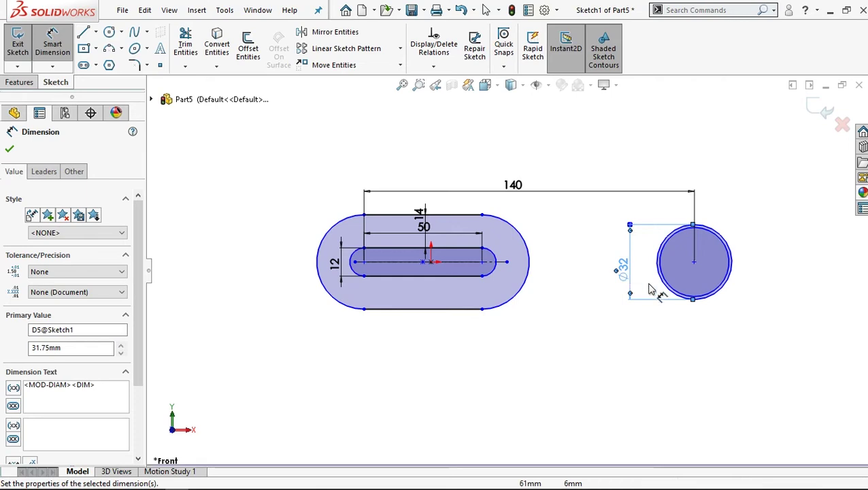
left_click(719, 297)
left_click(594, 270)
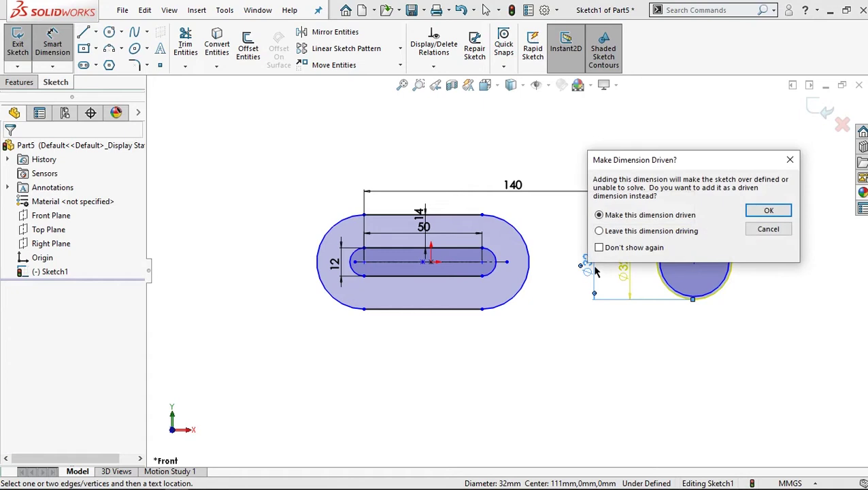
left_click(768, 230)
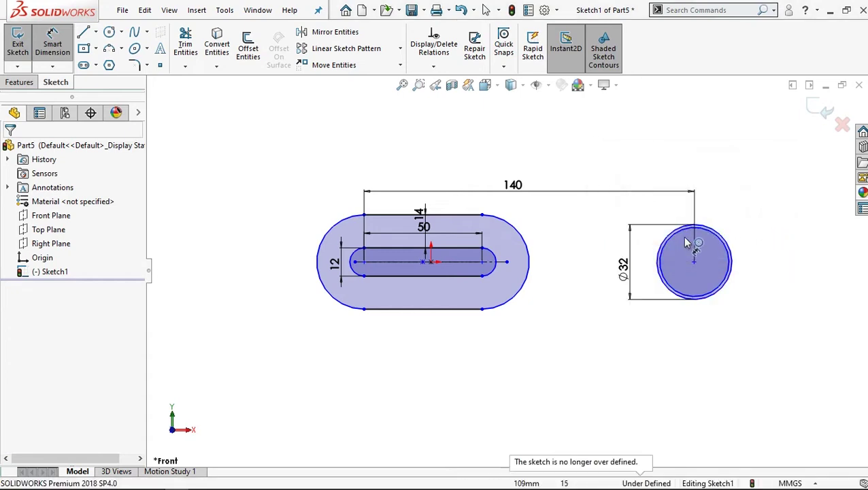
Step: Dimension the outer circle to a Ø51 diameter
scroll(665, 273, "down", 5)
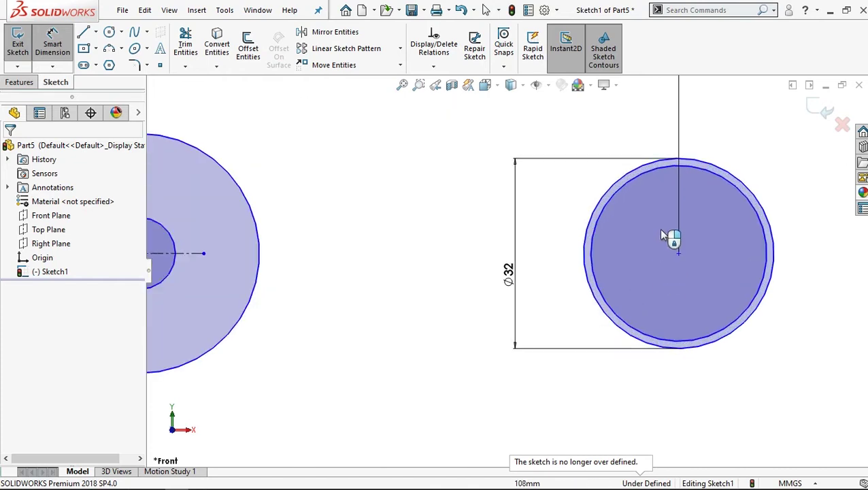
left_click(603, 208)
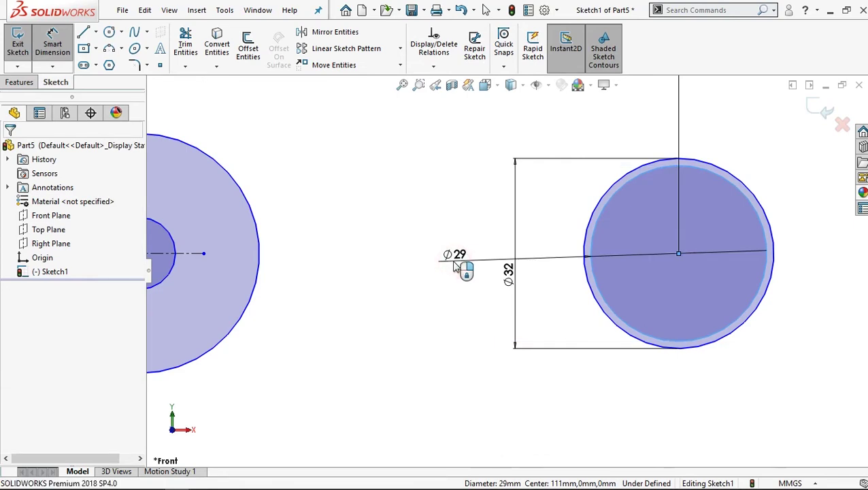
left_click(454, 267)
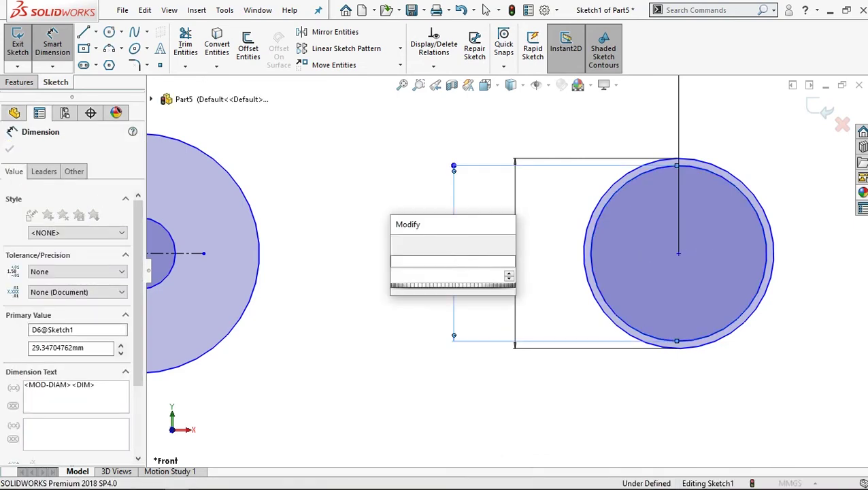
key("Return")
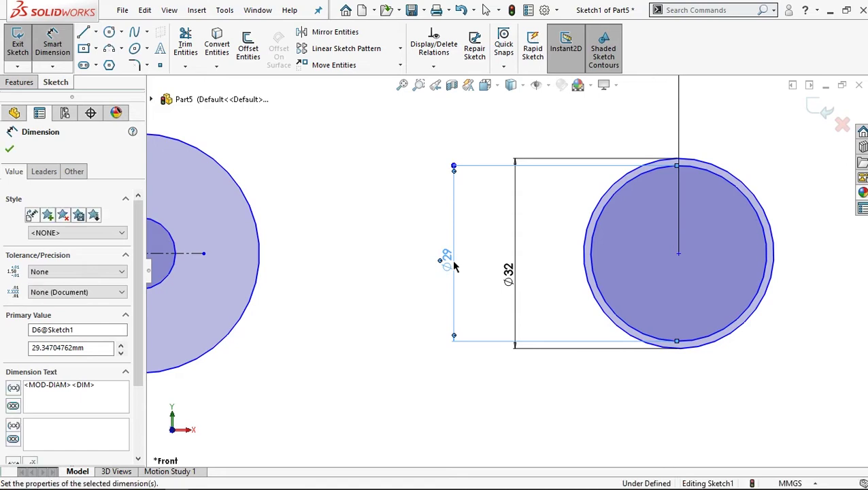
scroll(454, 267, "up", 3)
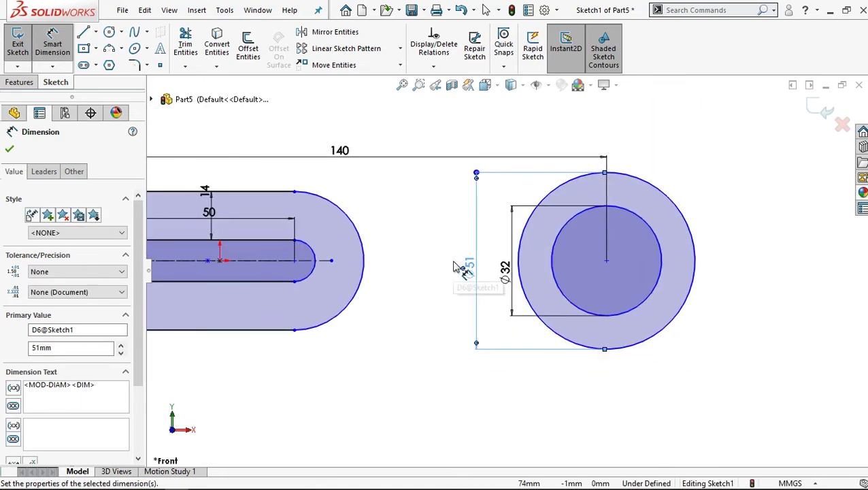
scroll(454, 265, "up", 2)
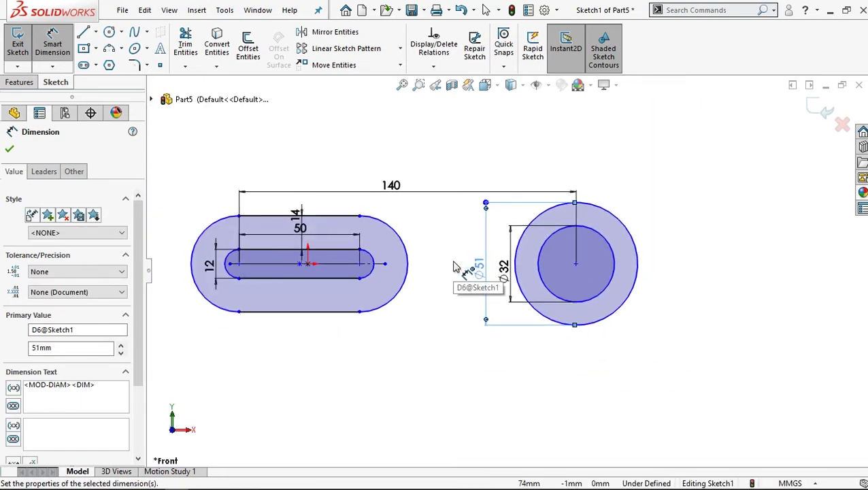
left_click(9, 149)
left_click(83, 37)
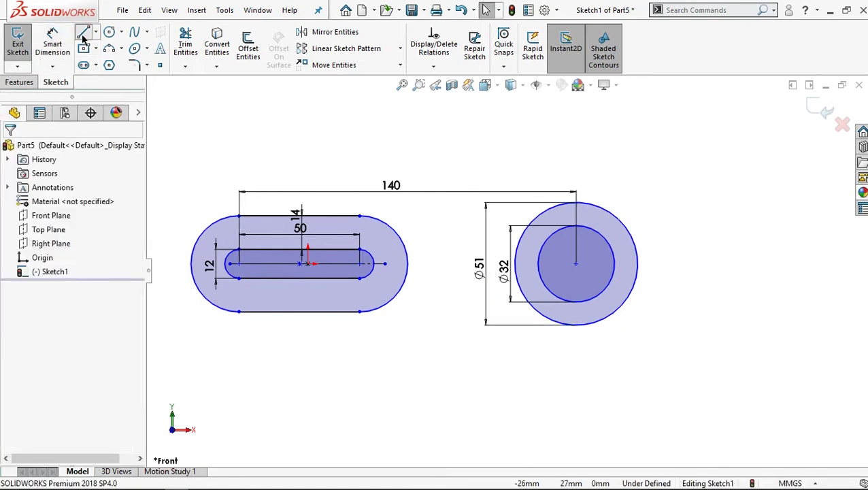
Step: Draw a line from the top of the Ø51 circle tangent to the slot outline's top
left_click(595, 205)
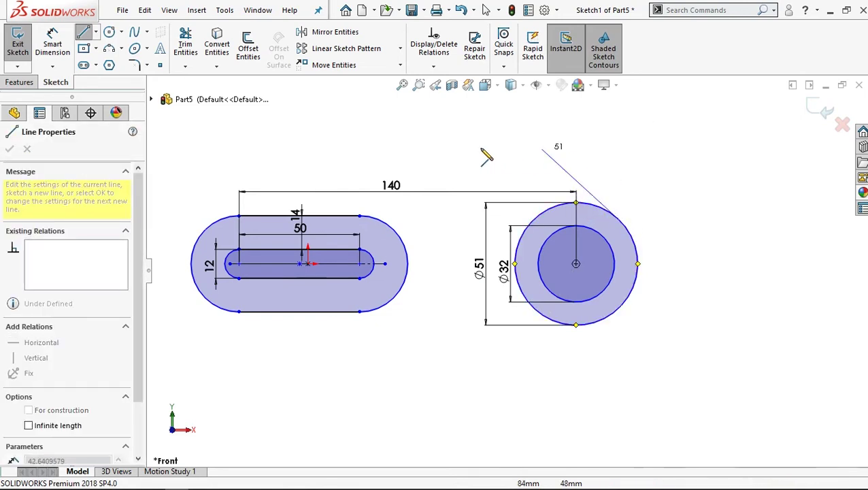
left_click(239, 216)
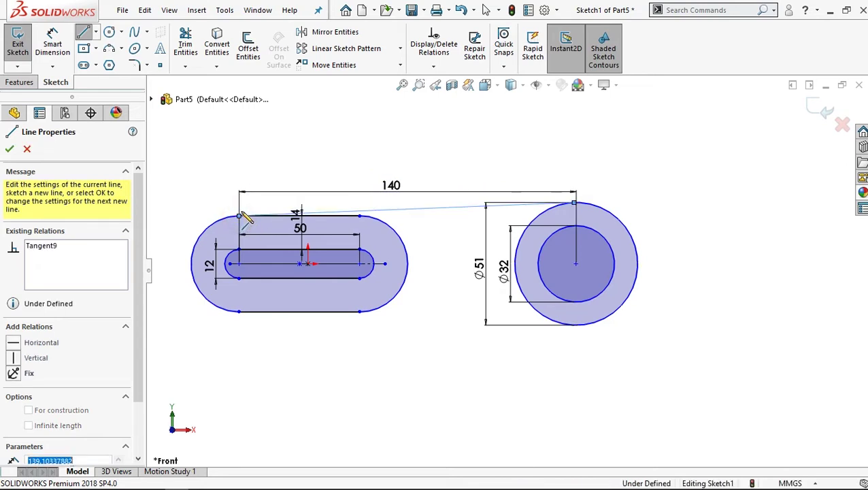
key("Escape")
key("Escape")
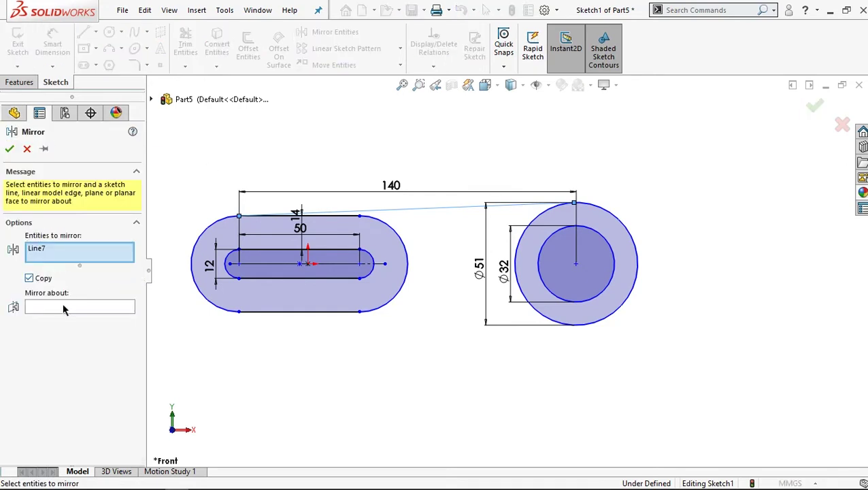
Step: Mirror that line about the horizontal centreline to form the bottom edge
left_click(63, 309)
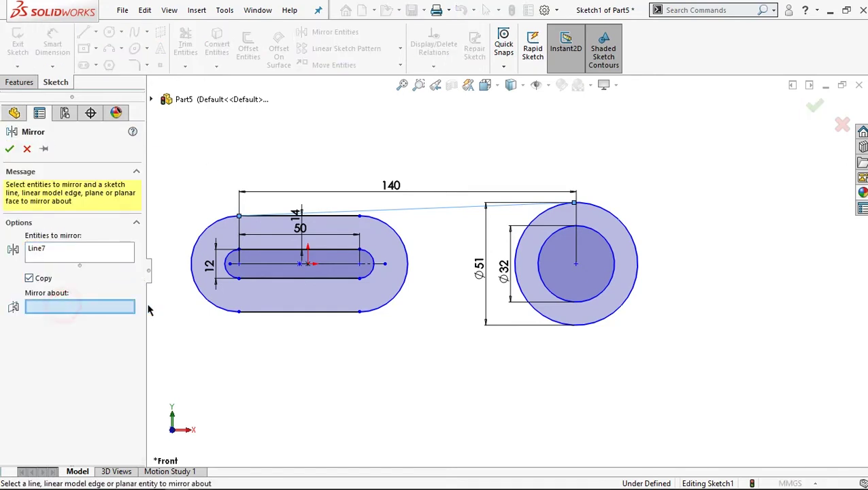
left_click(383, 268)
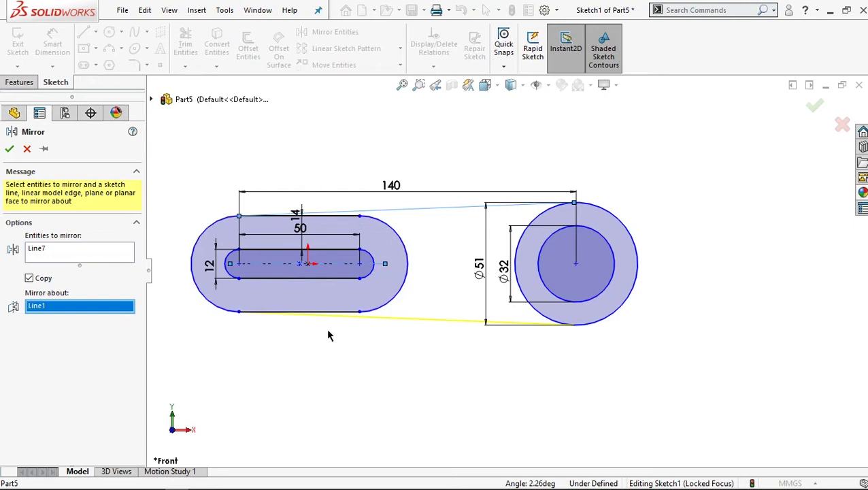
left_click(9, 149)
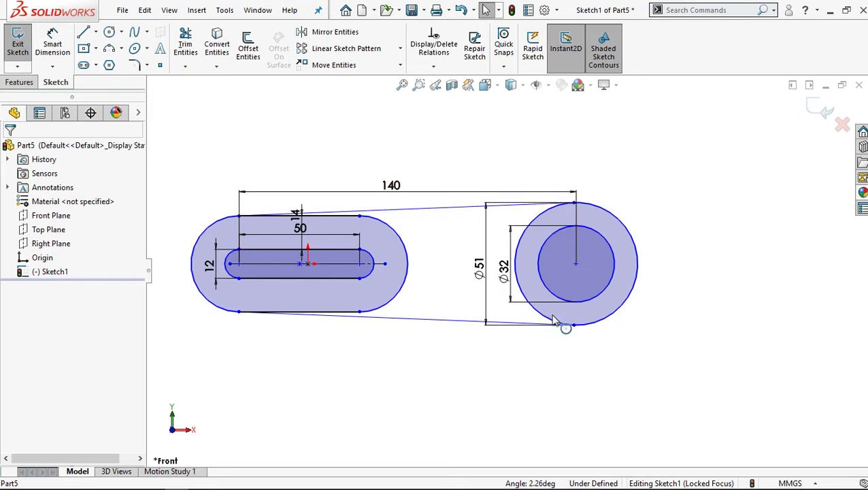
left_click(20, 82)
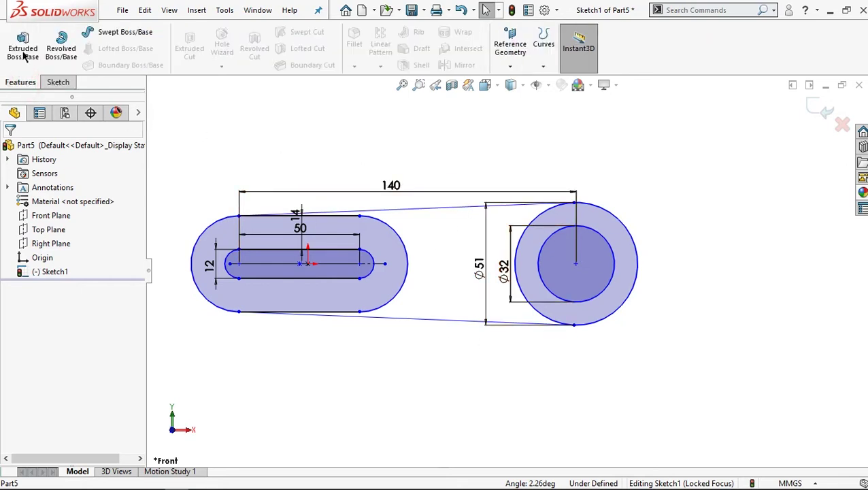
Step: Extrude the slot end, connecting web and ring regions of Sketch1 15 mm blind
left_click(26, 53)
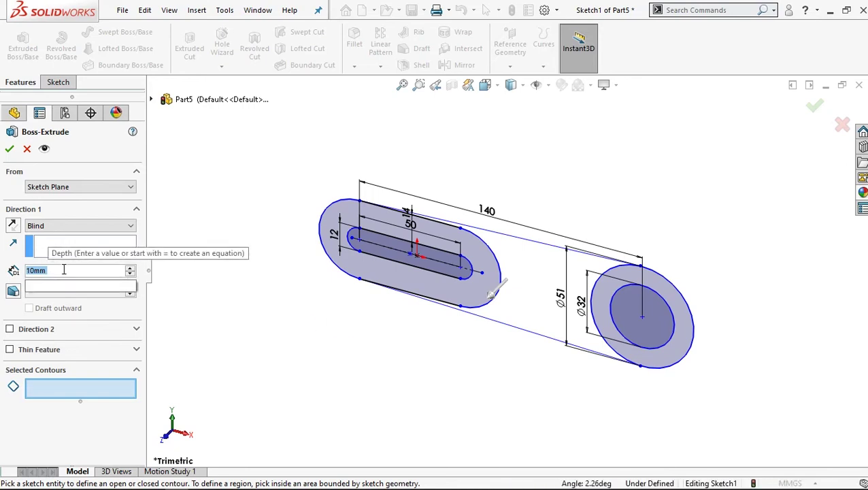
type("15")
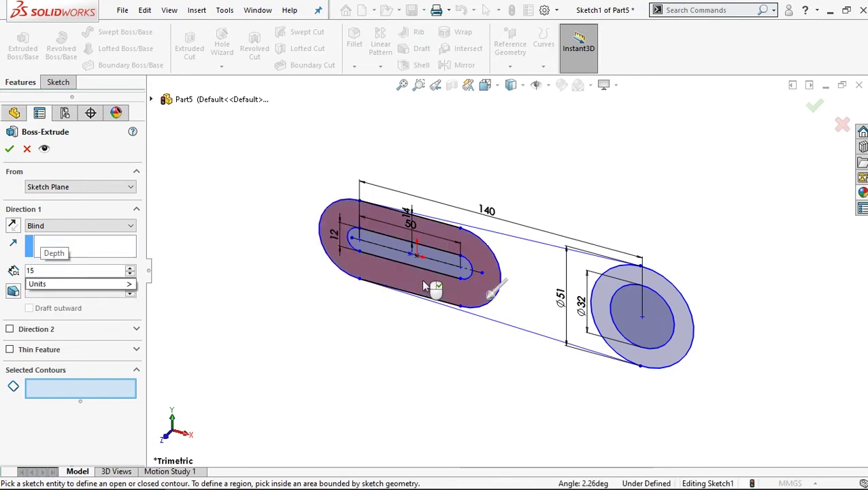
left_click(423, 283)
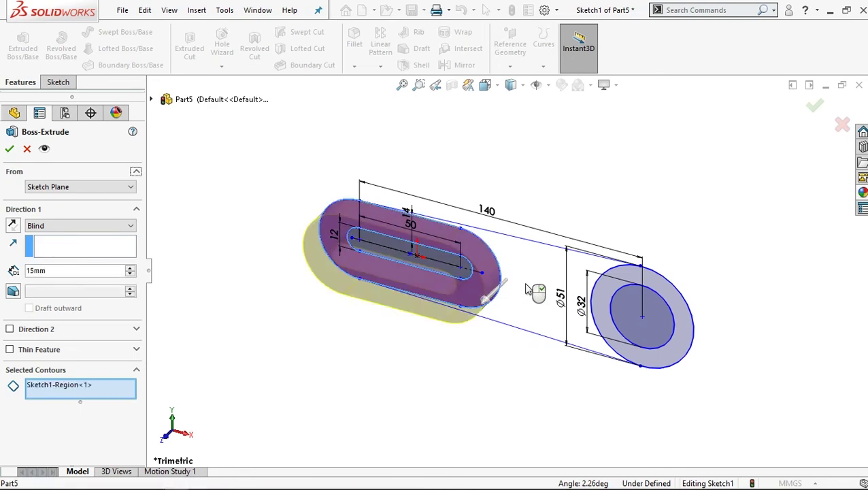
left_click(602, 307)
left_click(604, 306)
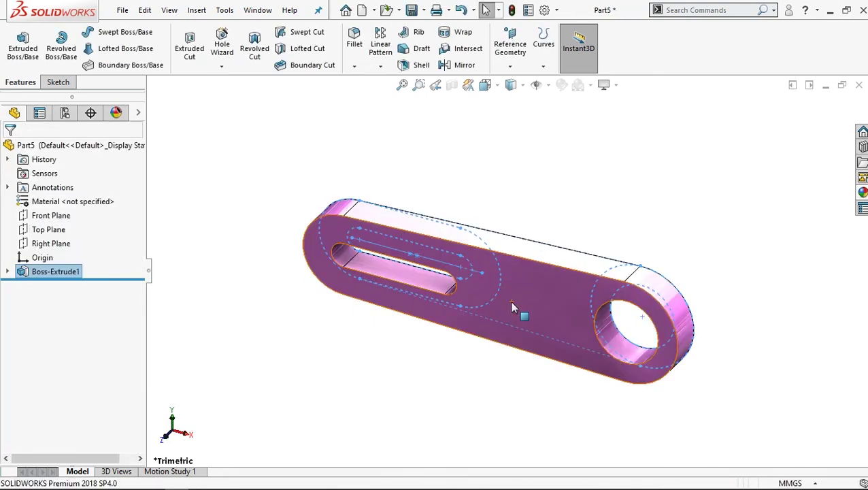
left_click(7, 272)
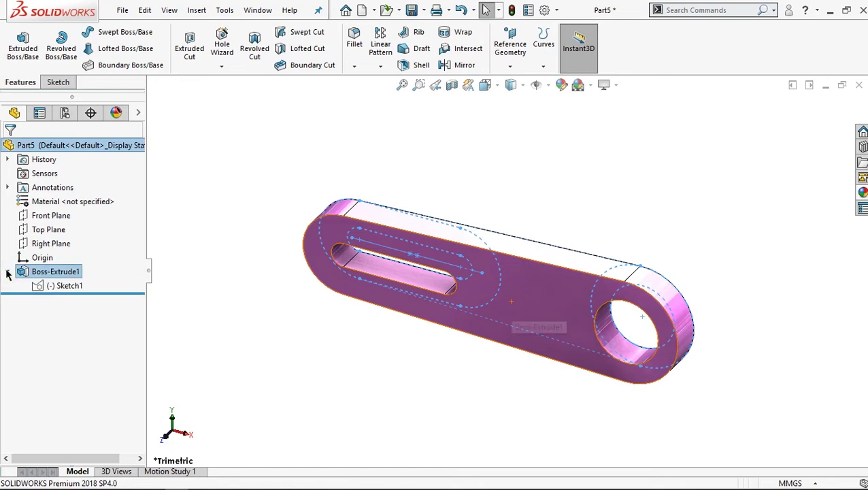
Step: Extrude the slot end region of Sketch1 again, 22 mm deep
left_click(53, 287)
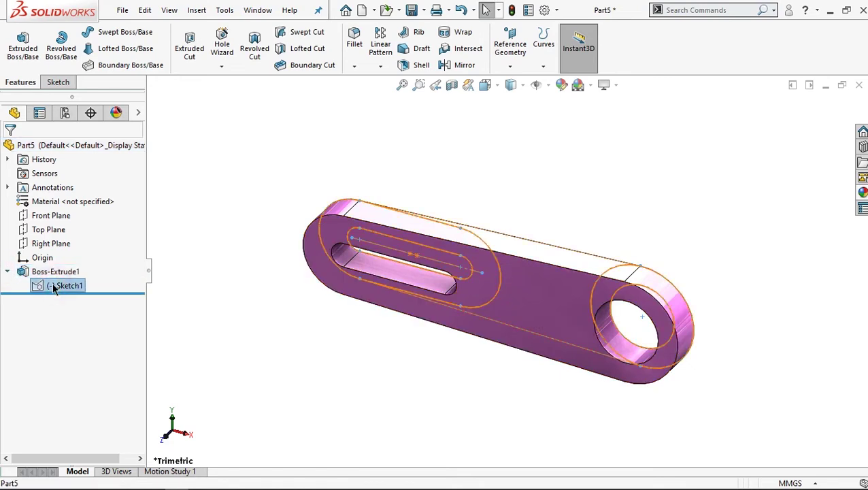
left_click(10, 44)
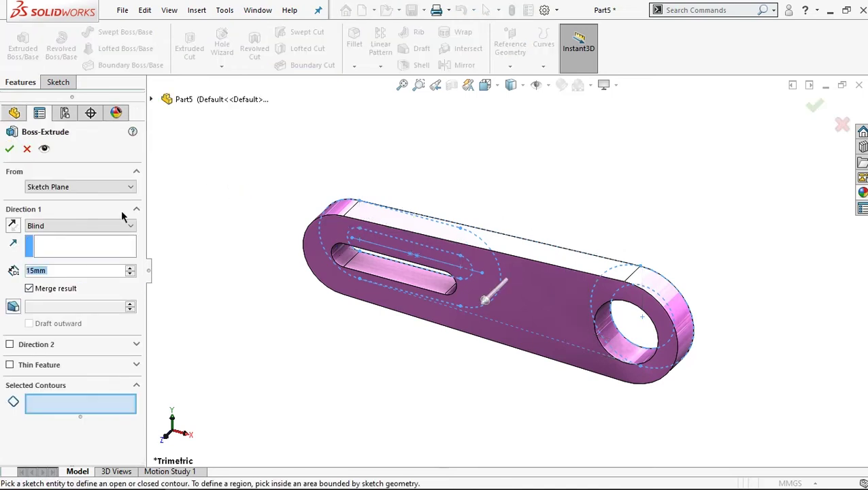
type("22")
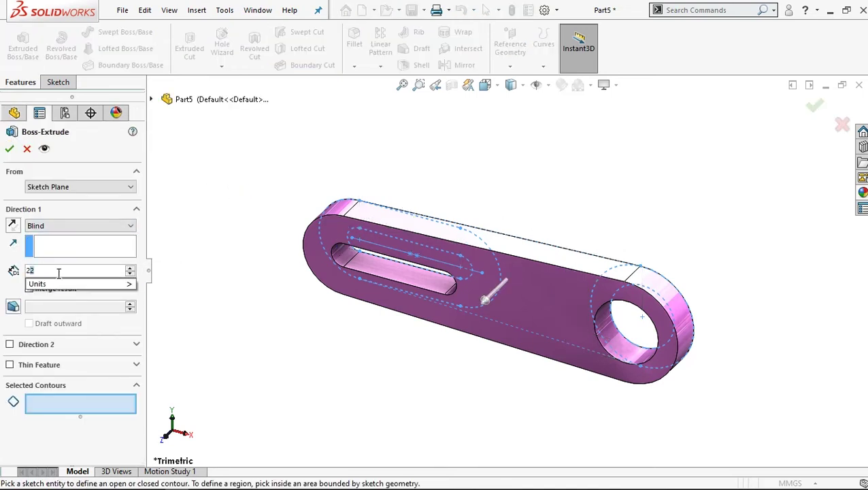
left_click(472, 288)
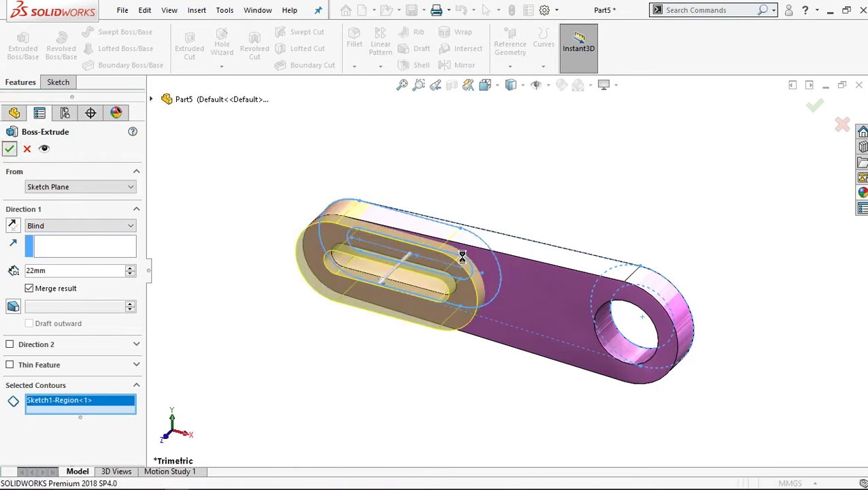
key("Return")
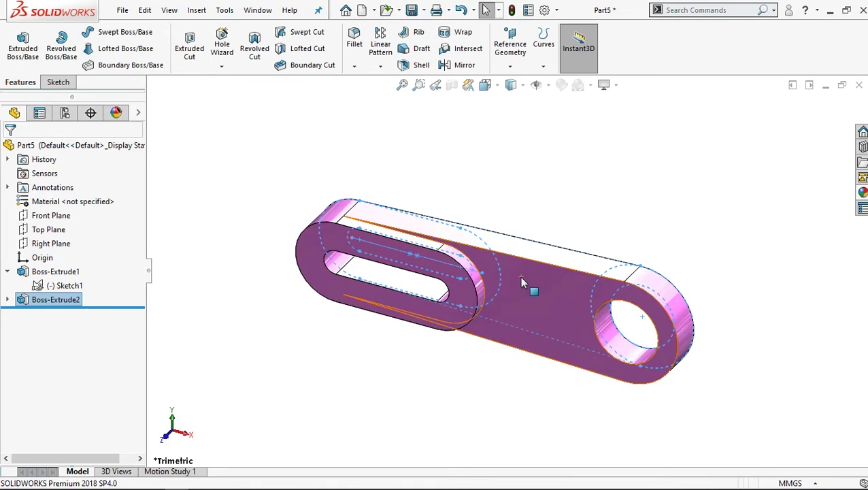
left_click(8, 299)
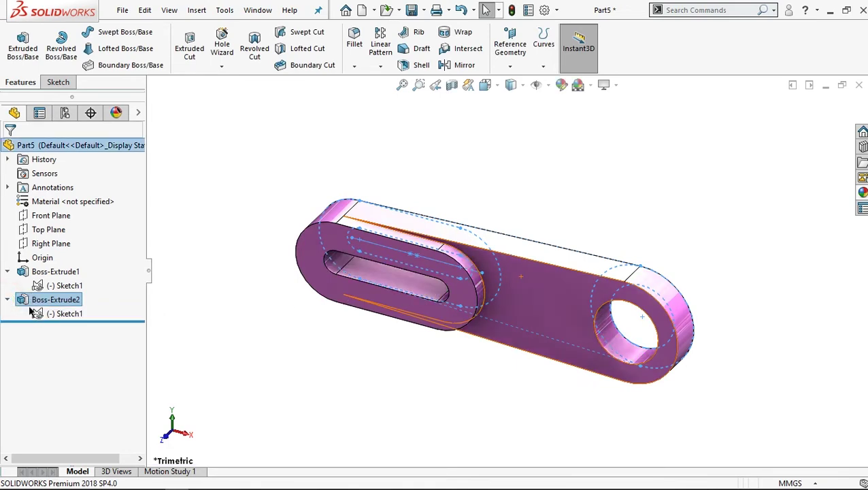
left_click(68, 315)
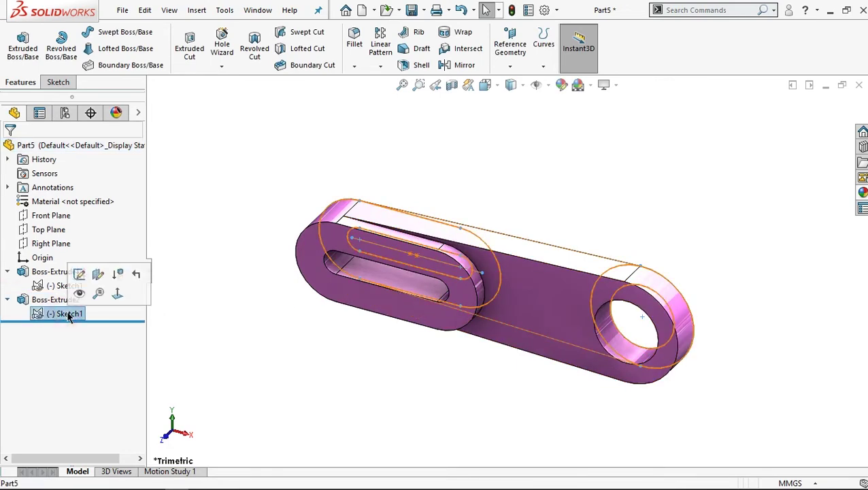
Step: Extrude the ring region of Sketch1 44 mm into the bored hub
left_click(23, 48)
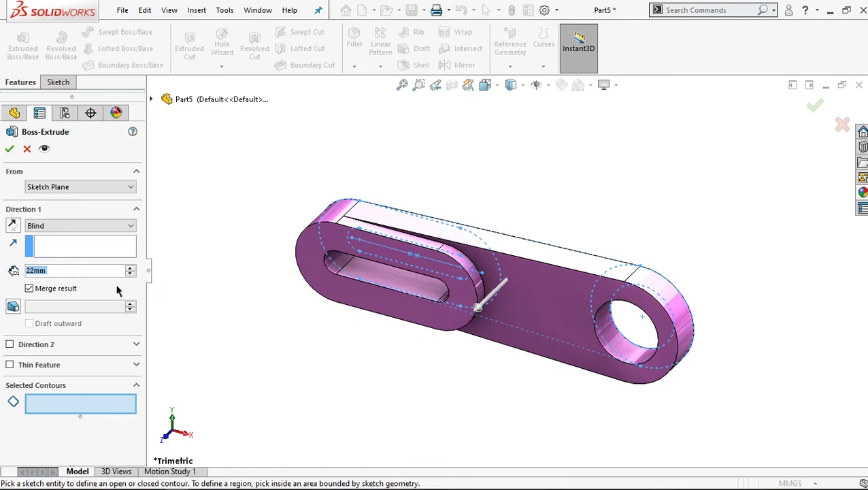
type("44")
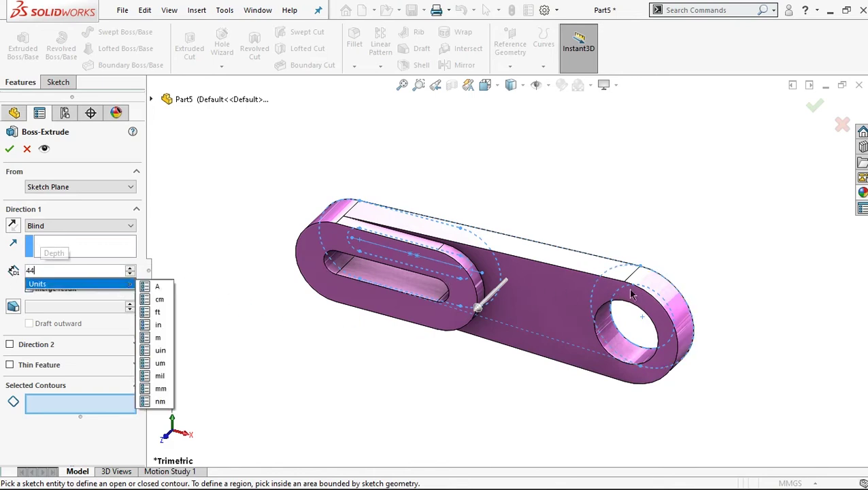
left_click(612, 286)
left_click(613, 285)
left_click(9, 149)
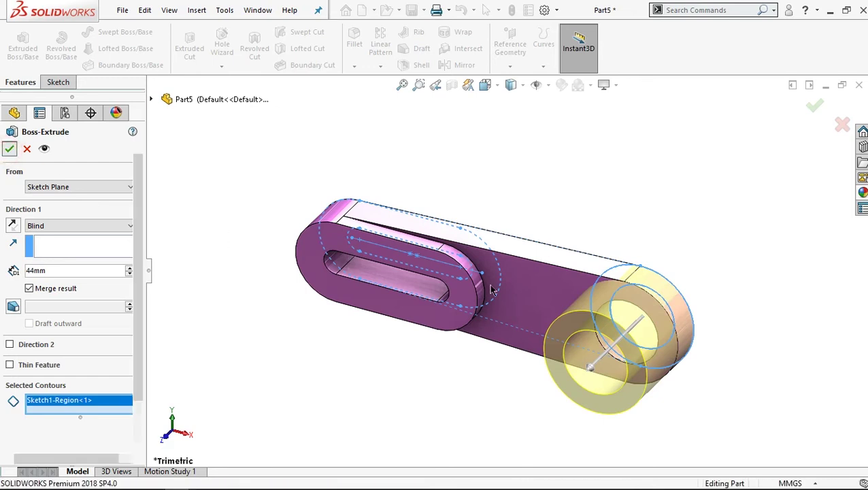
middle_click_drag(506, 270, 503, 253, "ctrl")
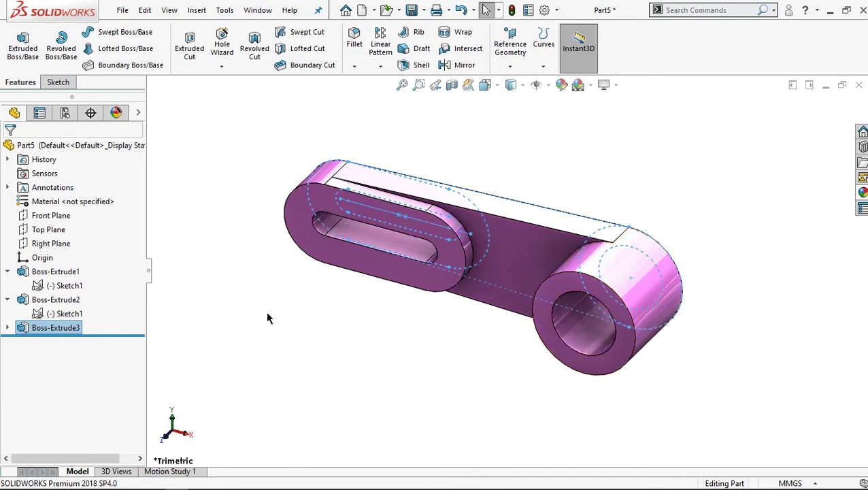
Step: Open a new sketch on the Top Plane, viewed normal to that plane
left_click(54, 231)
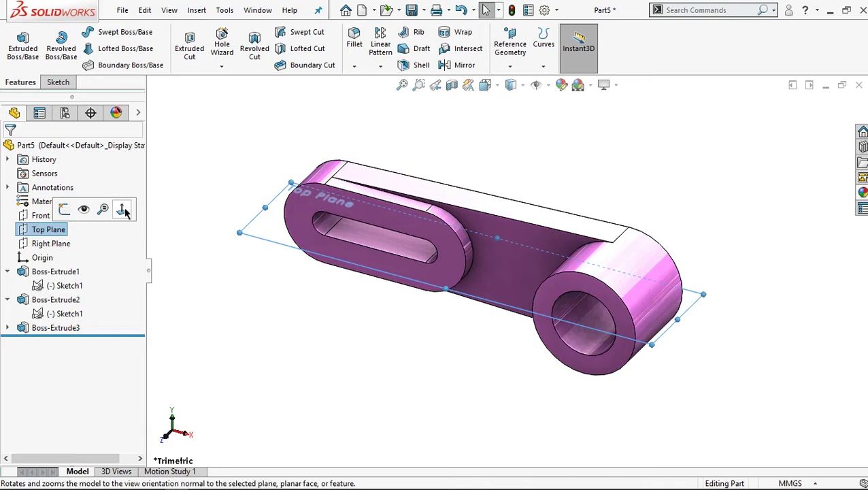
left_click(123, 210)
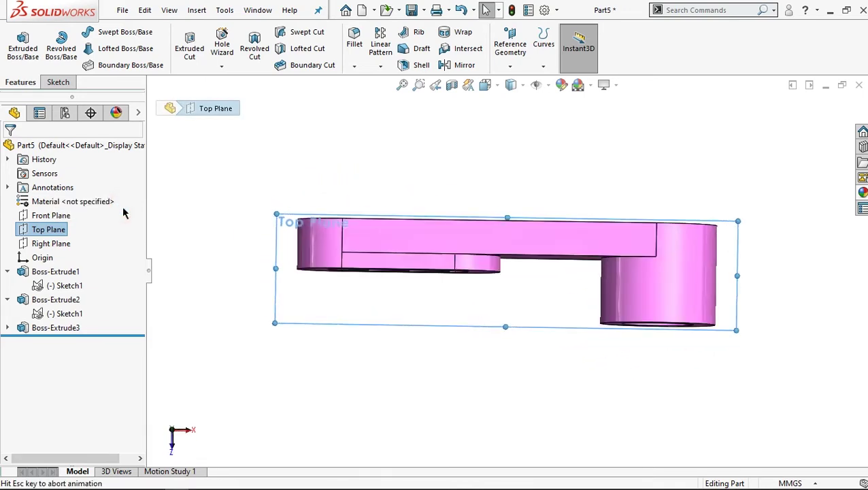
right_click(48, 233)
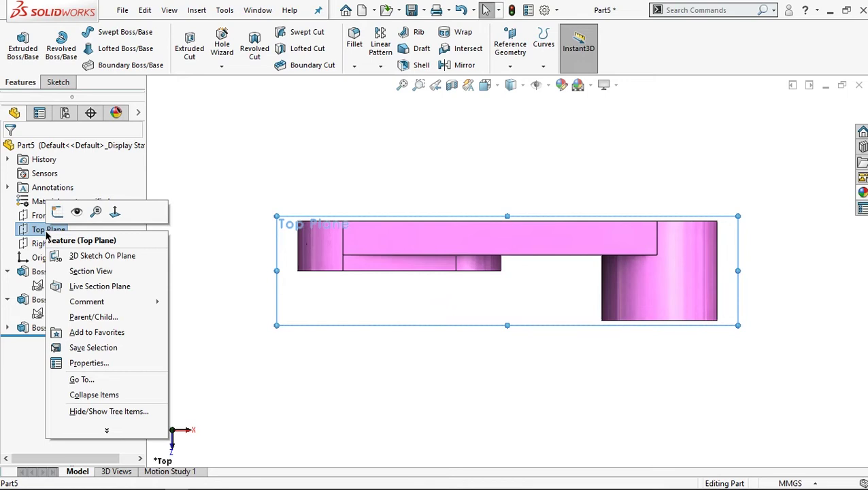
left_click(58, 213)
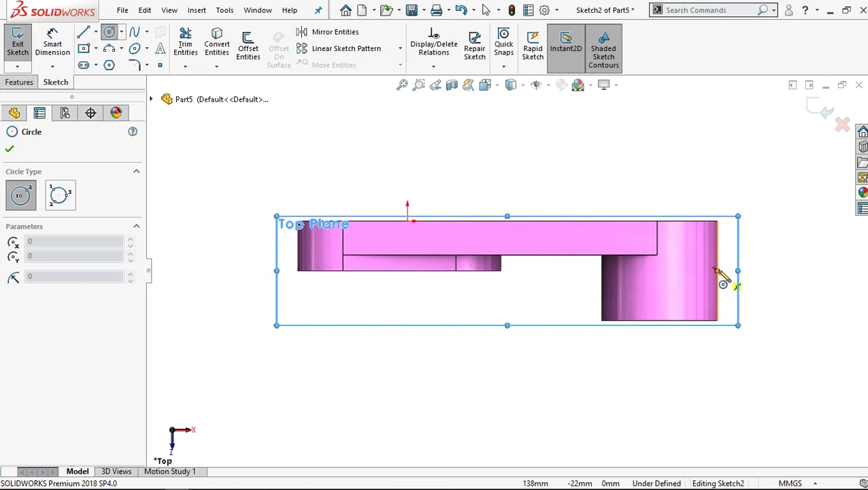
Step: Draw two concentric circles right of the part and dimension them Ø6 and Ø20
left_click(760, 272)
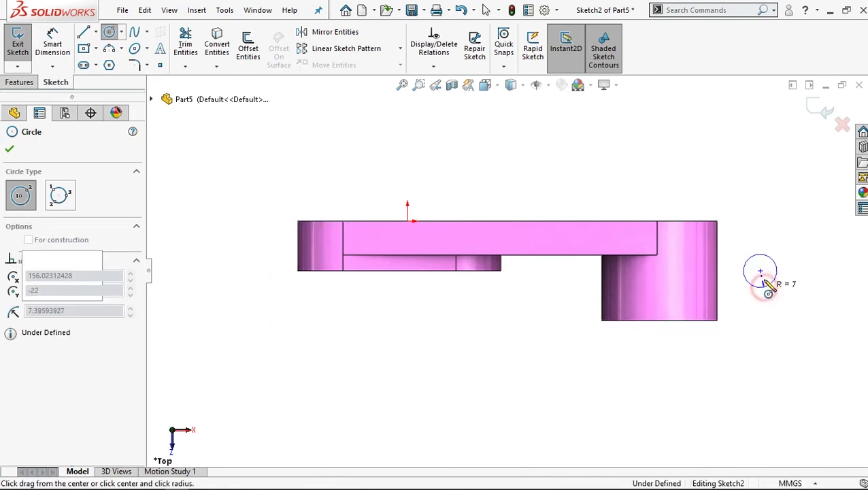
left_click(765, 287)
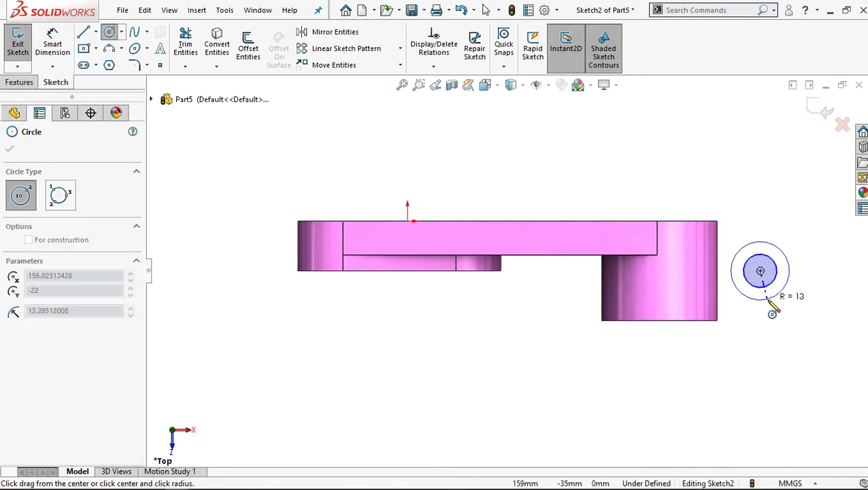
left_click(772, 301)
key("Escape")
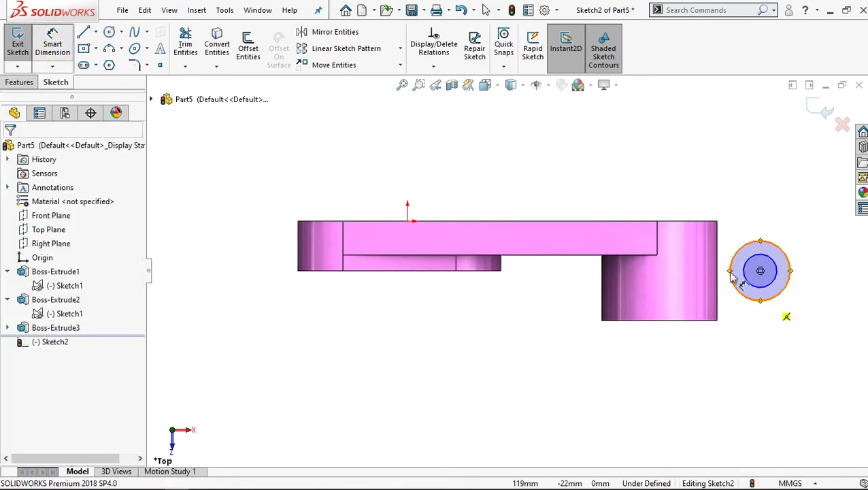
left_click(745, 216)
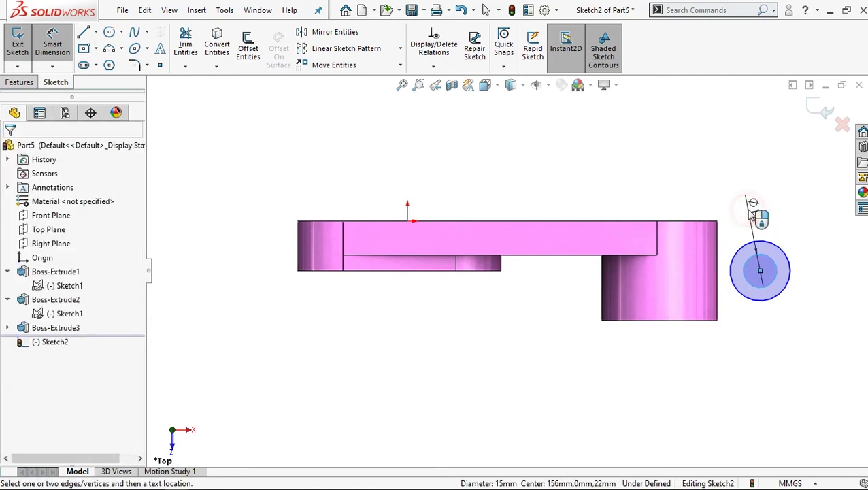
left_click(753, 213)
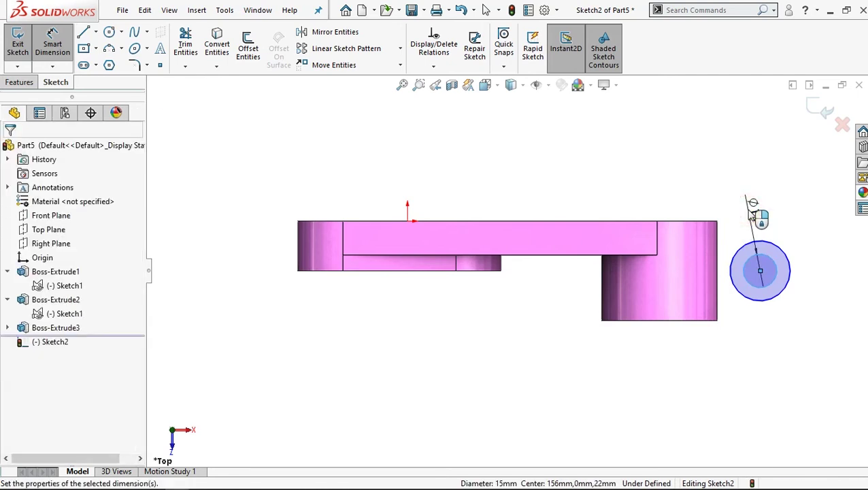
type("6")
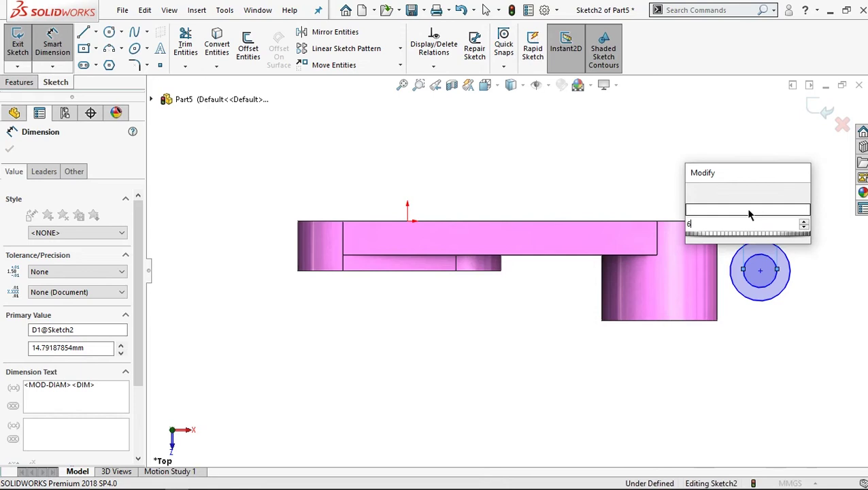
key("Escape")
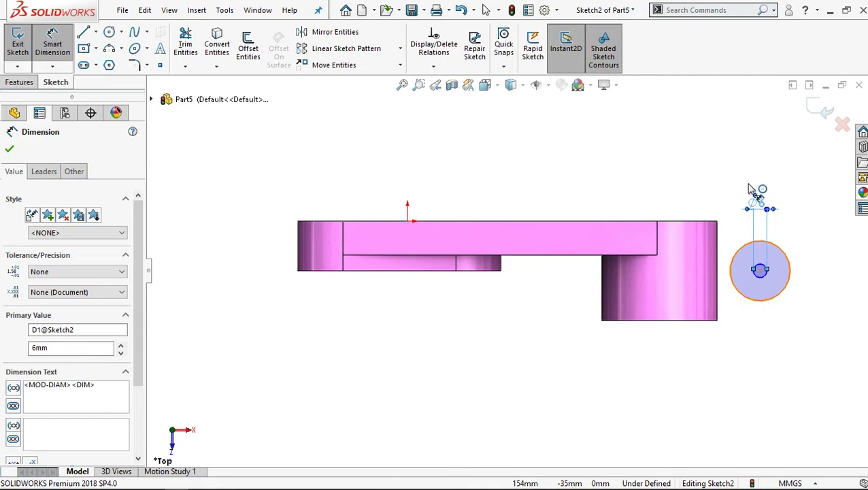
key("ctrl+z")
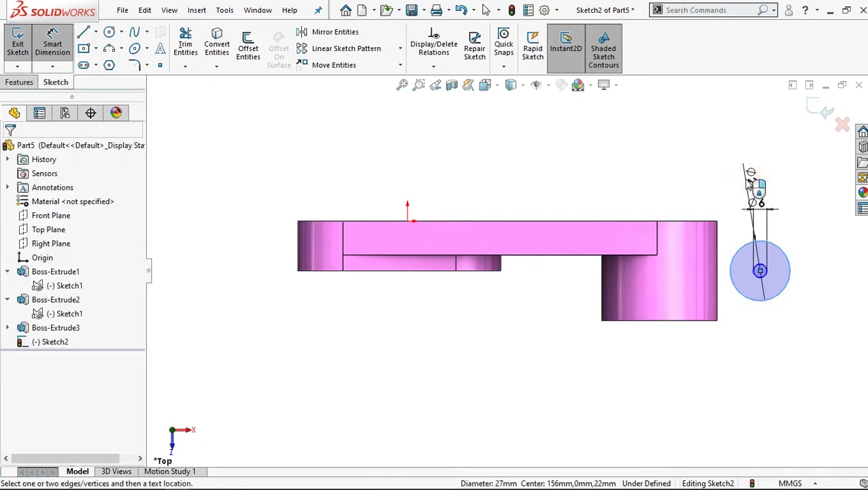
left_click(748, 178)
type("20")
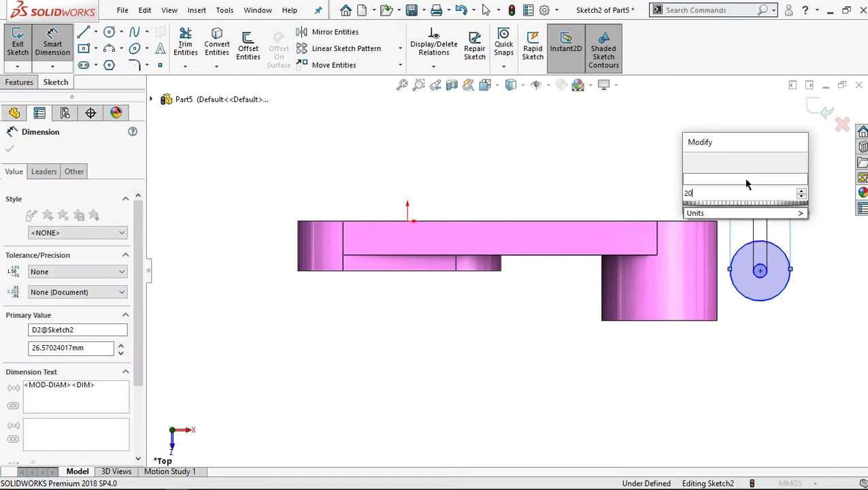
key("Escape")
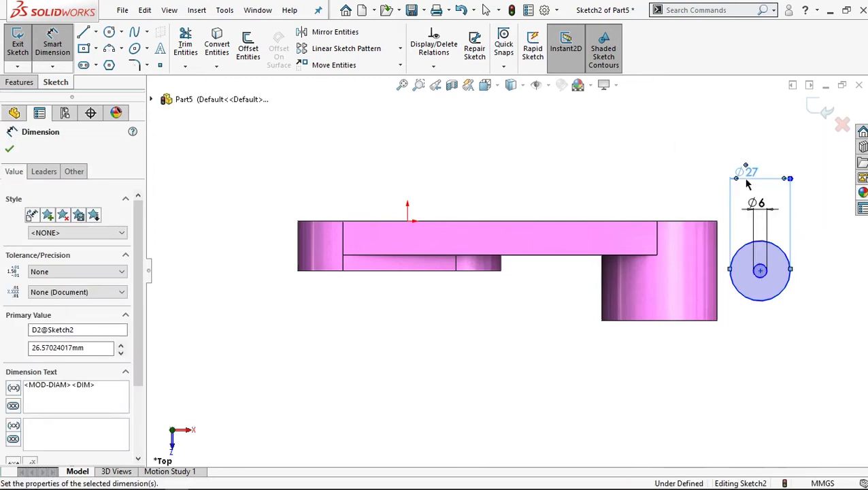
Step: Dimension the circle centre from the arm's left end as 140+32 (172 mm)
left_click(761, 272)
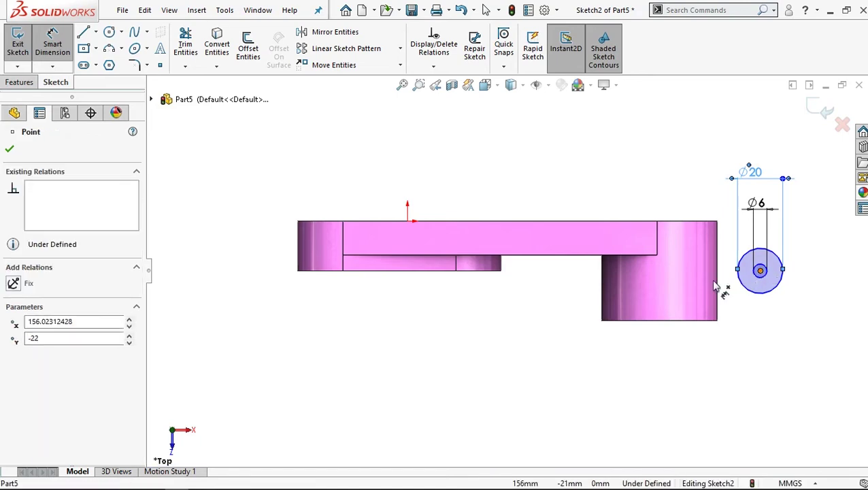
left_click(343, 271)
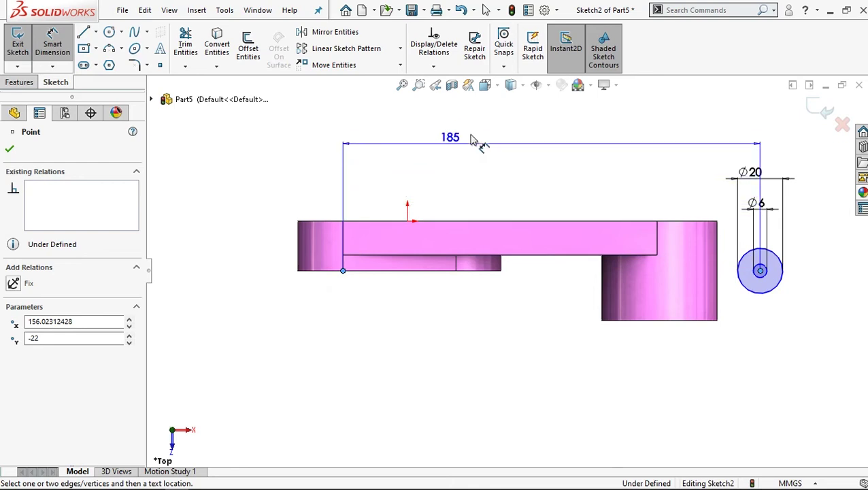
left_click(485, 139)
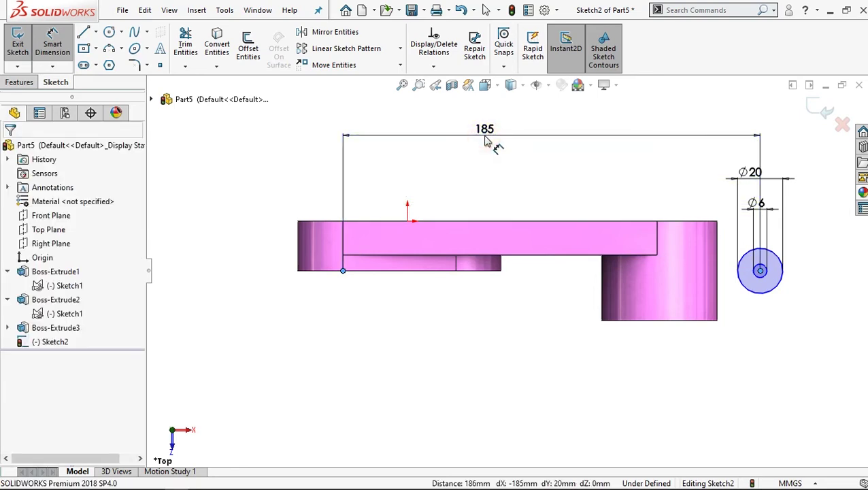
double_click(485, 138)
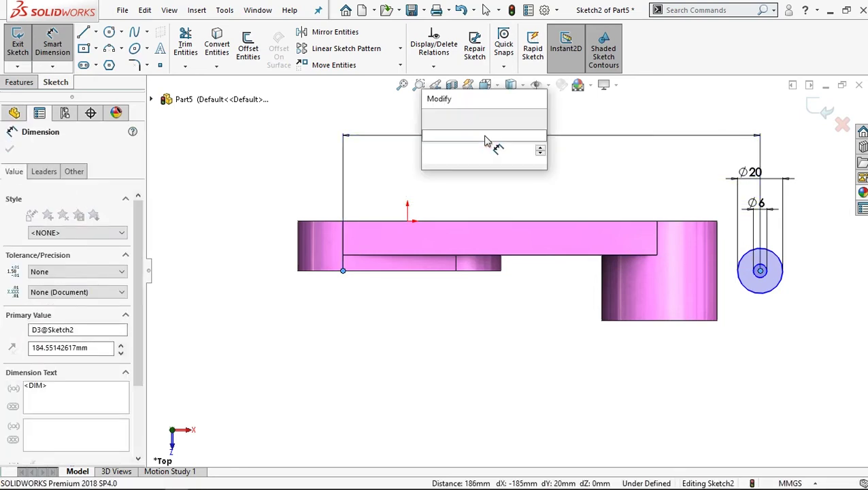
type("140")
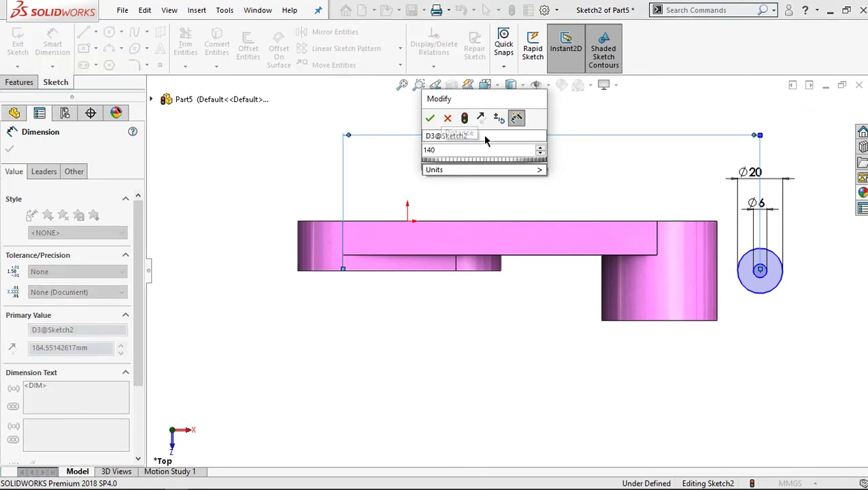
type("+")
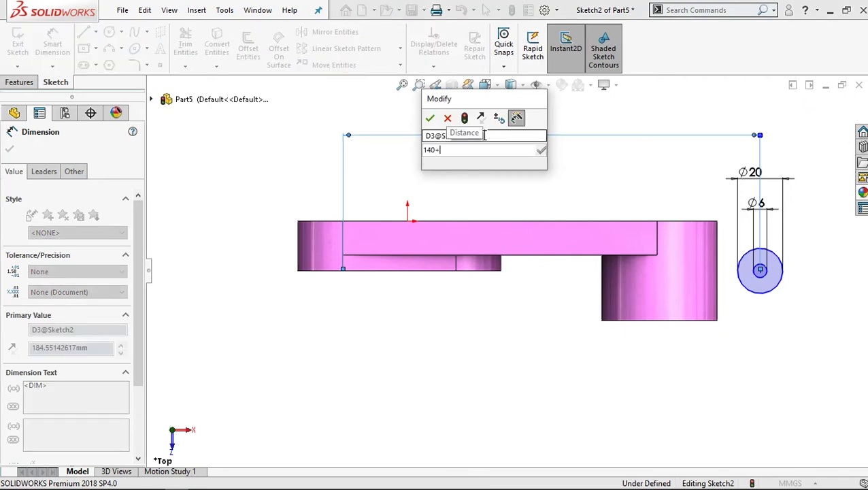
type("32")
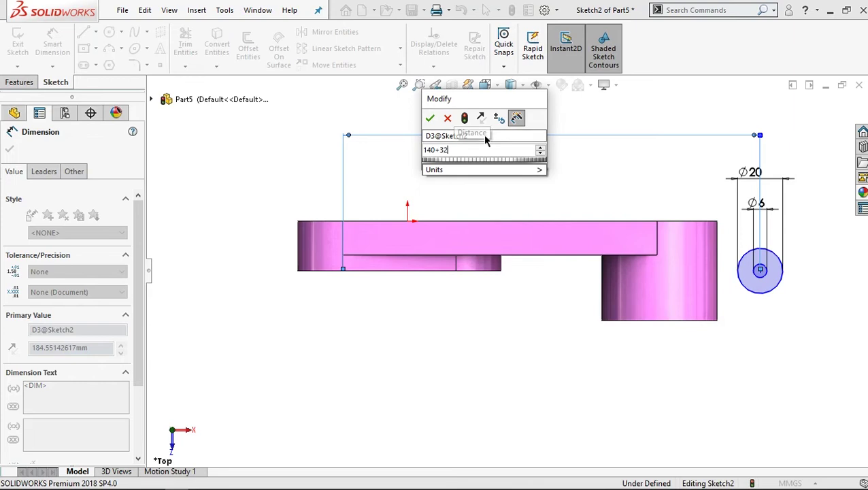
left_click(429, 119)
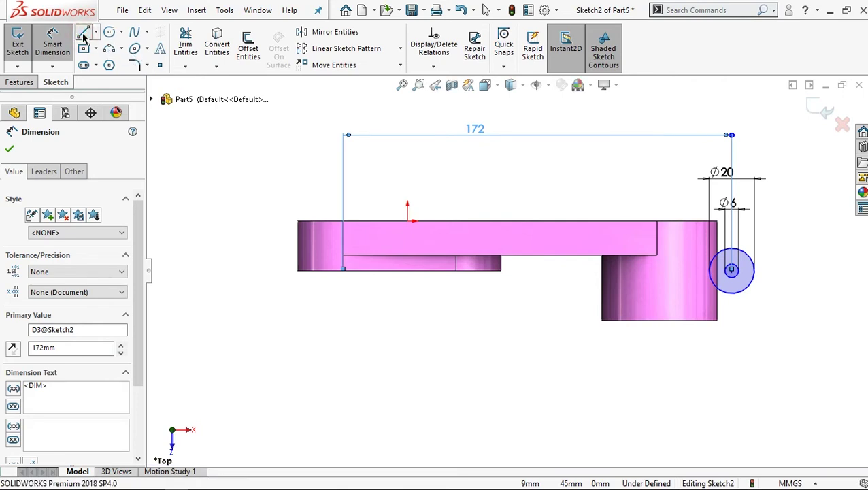
Step: Draw three lines from the circle centre into the boss and back to the circle's bottom
left_click(84, 36)
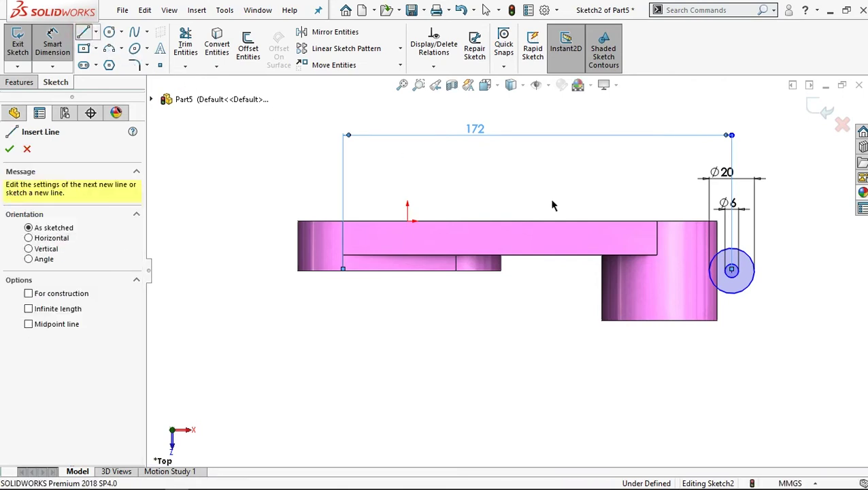
left_click(733, 250)
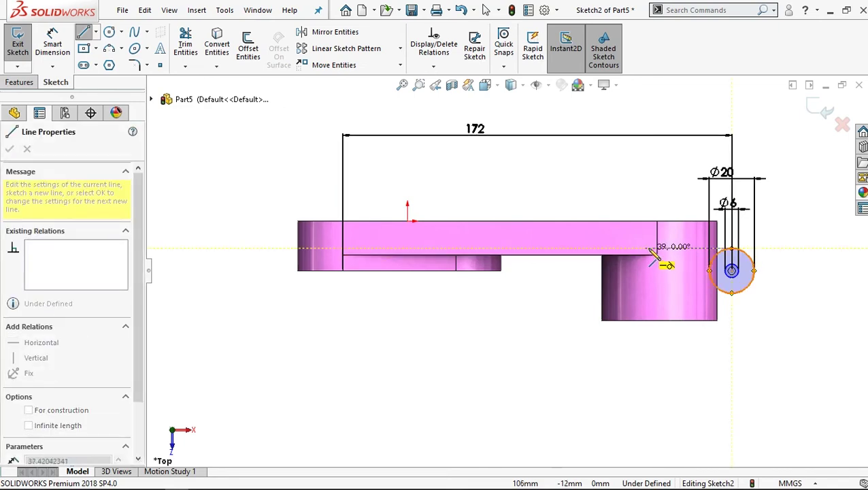
left_click(652, 249)
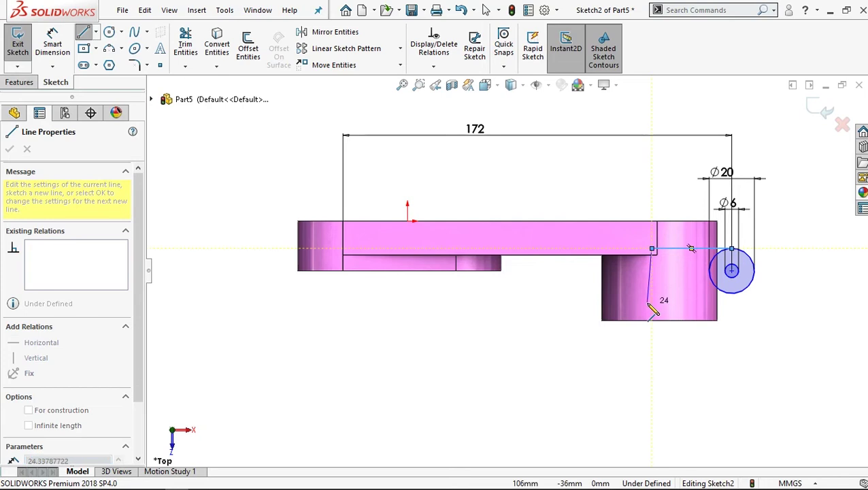
left_click(652, 293)
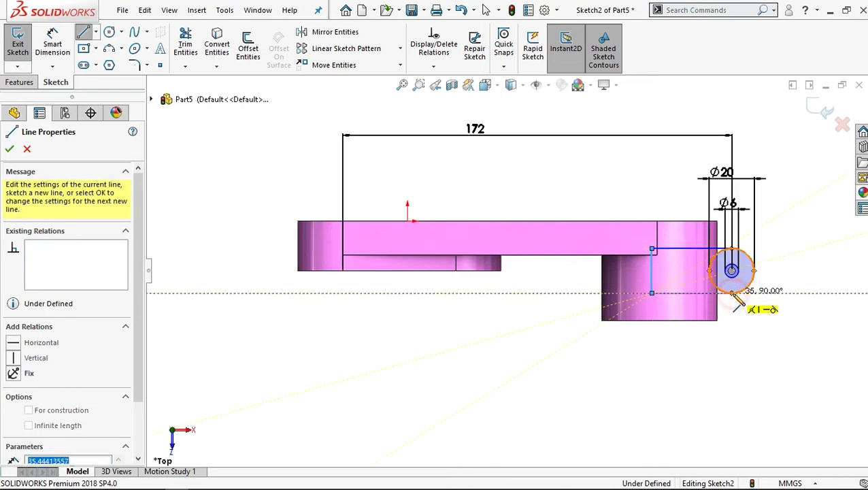
left_click(731, 292)
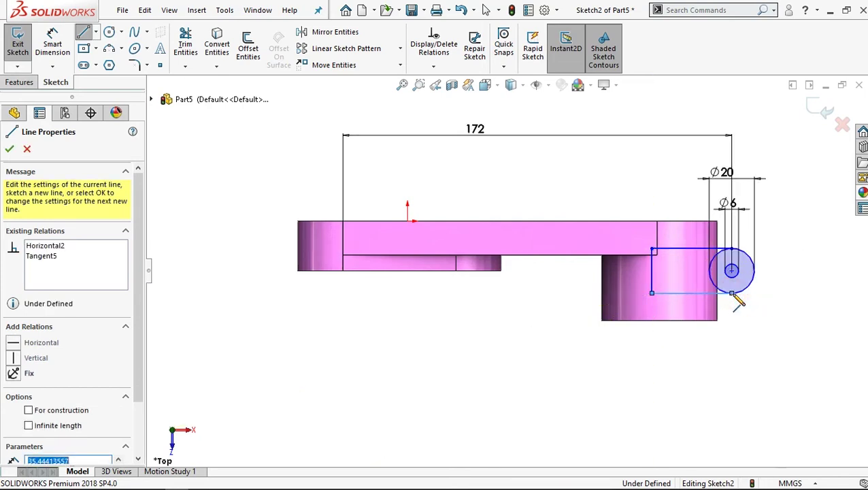
Step: Trim the circle's inner arc so the tab becomes one rounded outline
left_click(193, 49)
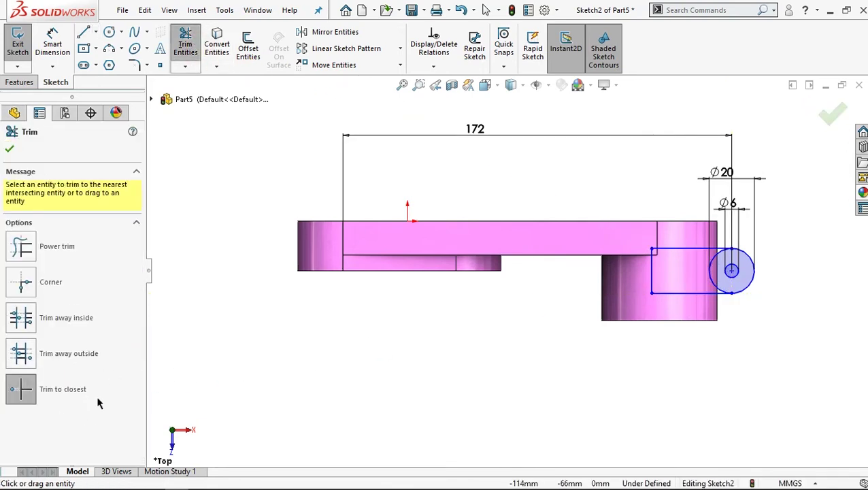
left_click(723, 292)
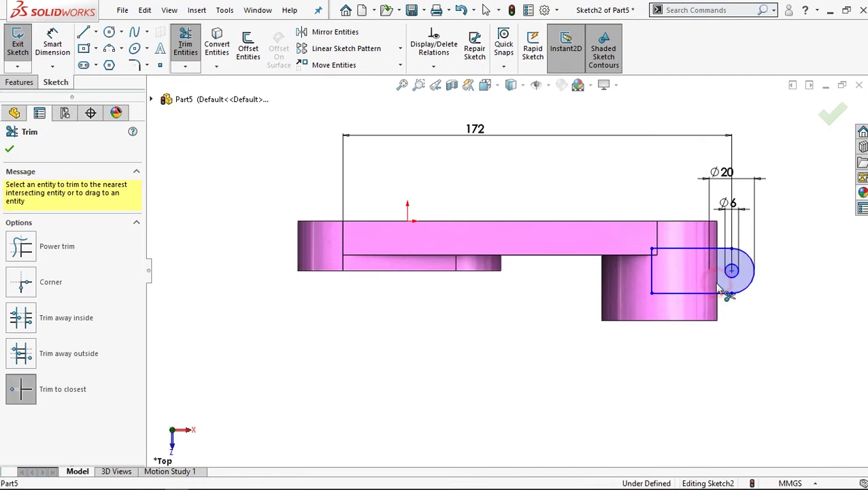
left_click(19, 83)
left_click(22, 47)
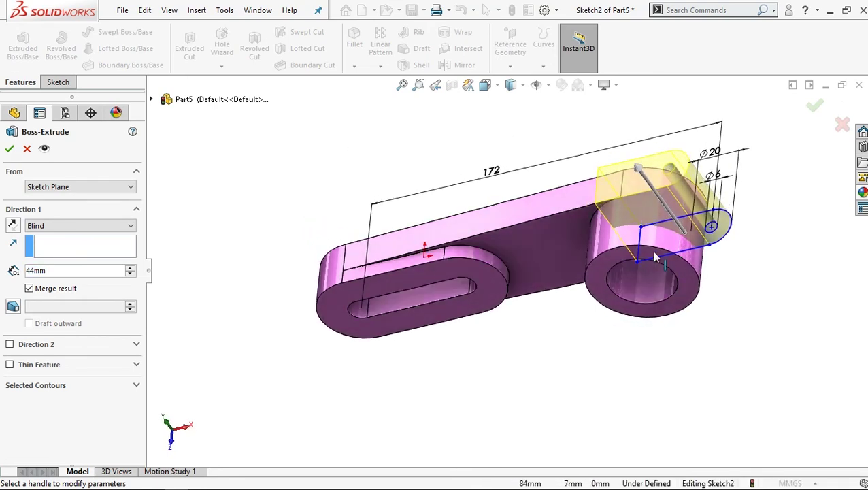
Step: Extrude the rounded tab profile Mid Plane with a 20 mm depth
left_click(60, 226)
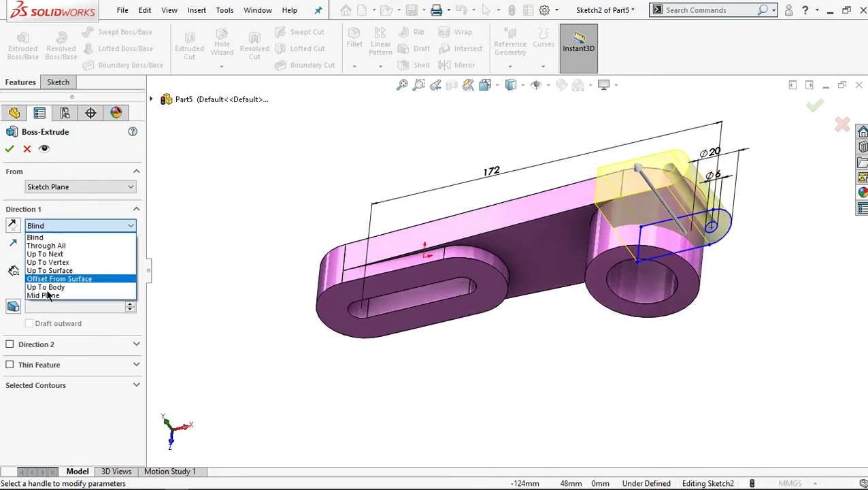
left_click(46, 296)
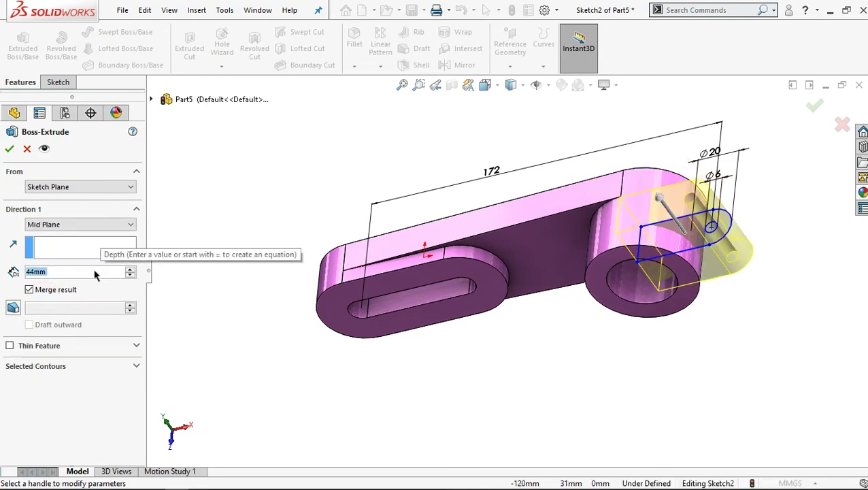
type("20")
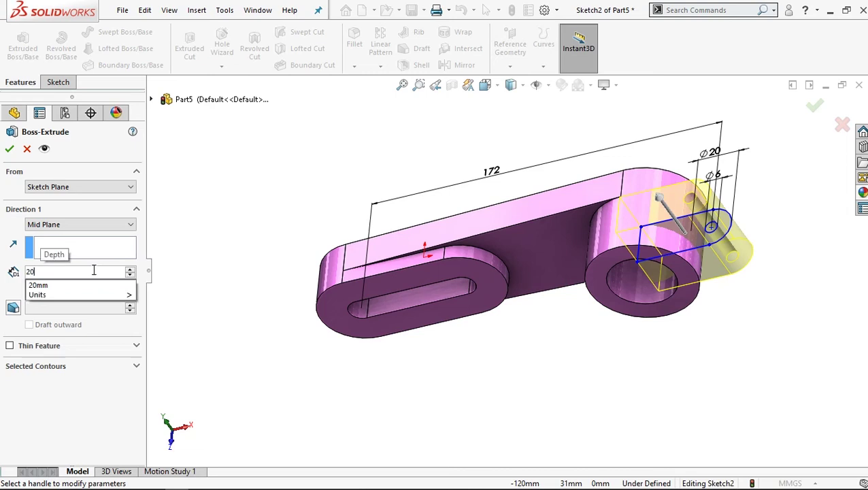
key("Return")
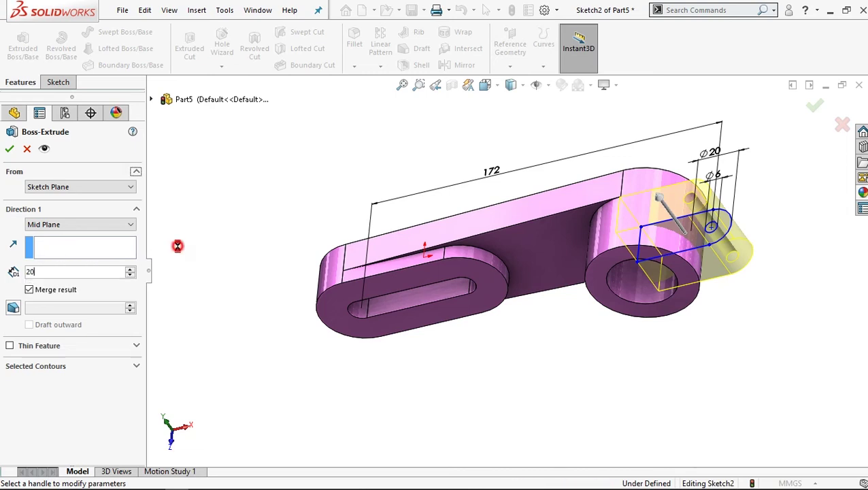
left_click(10, 150)
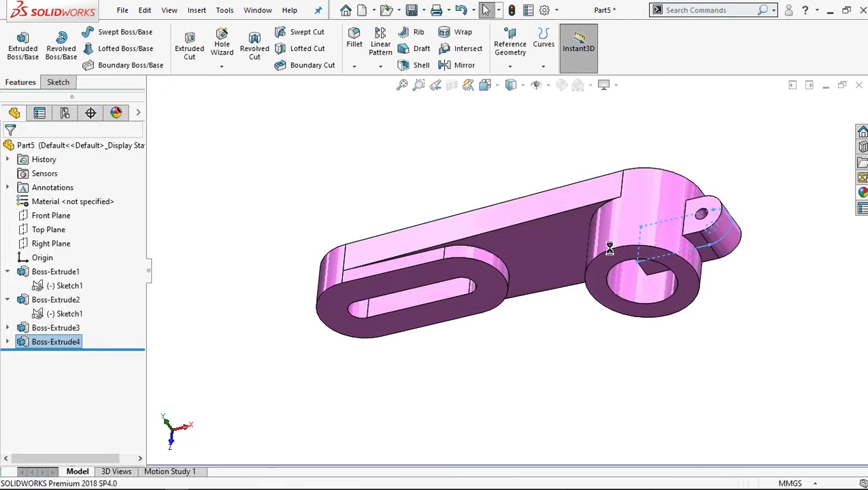
Step: Show Boss-Extrude3's sketch and select its Ø32 bore circle
mouse_move(613, 251)
middle_mouse_down()
mouse_move(588, 161)
mouse_move(605, 141)
mouse_move(636, 187)
middle_mouse_up()
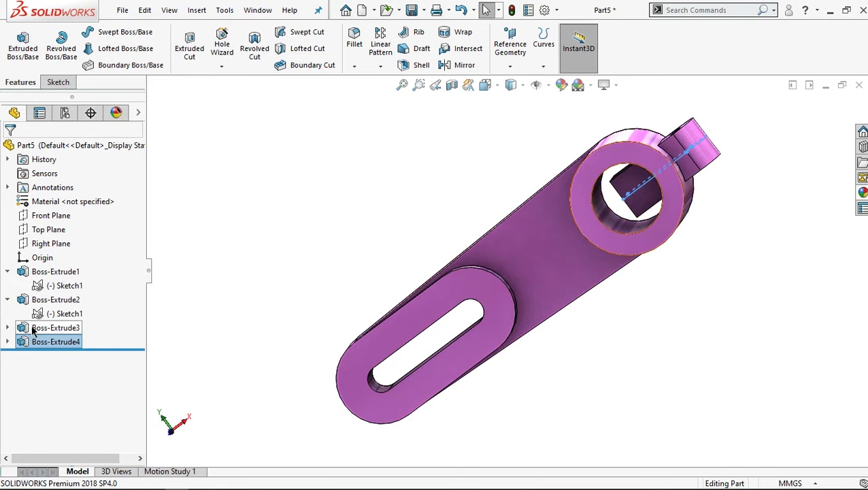
left_click(8, 327)
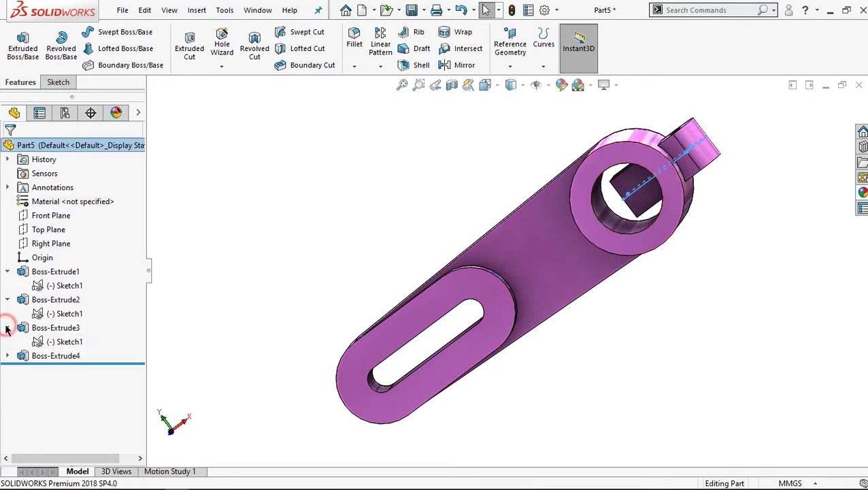
left_click(55, 342)
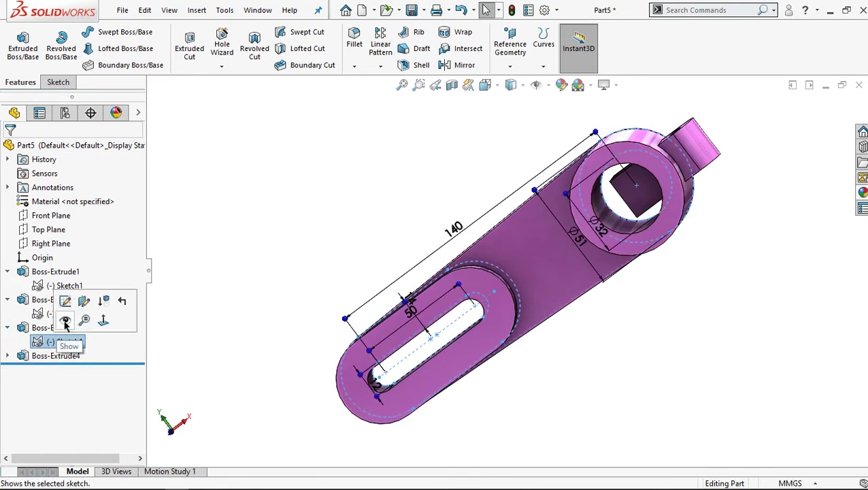
left_click(65, 321)
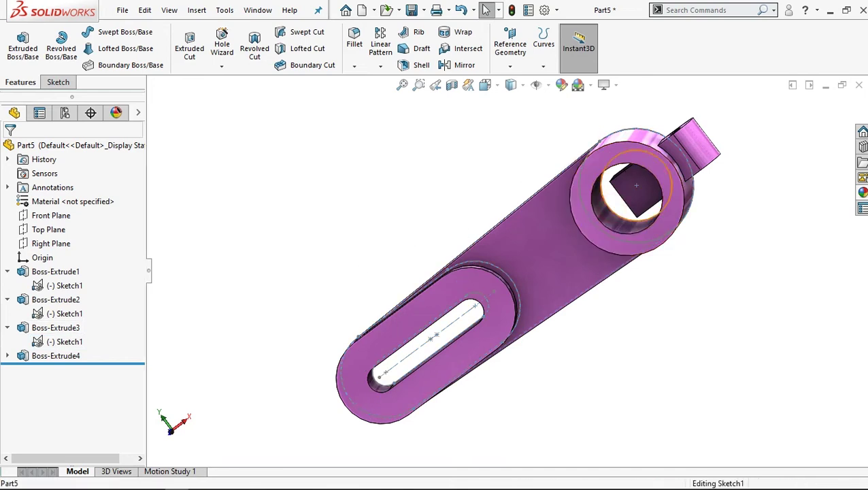
left_click(612, 212)
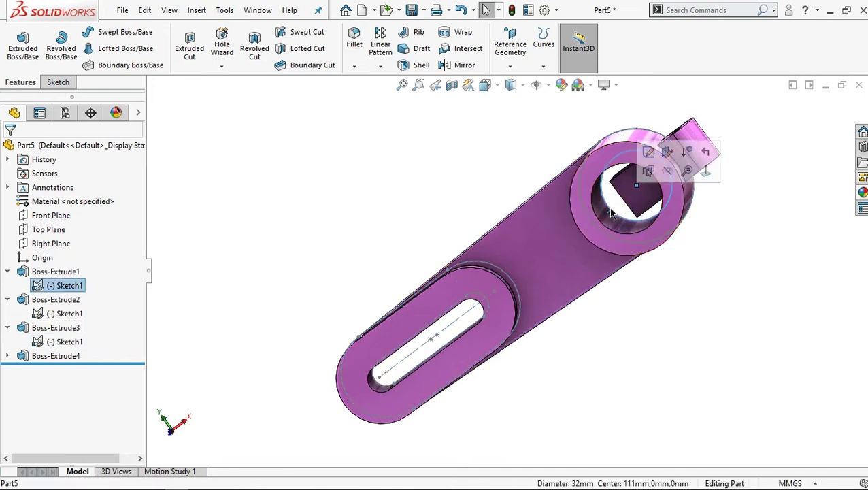
Step: Extruded-cut the bore circle Mid Plane to 180 mm depth
left_click(189, 45)
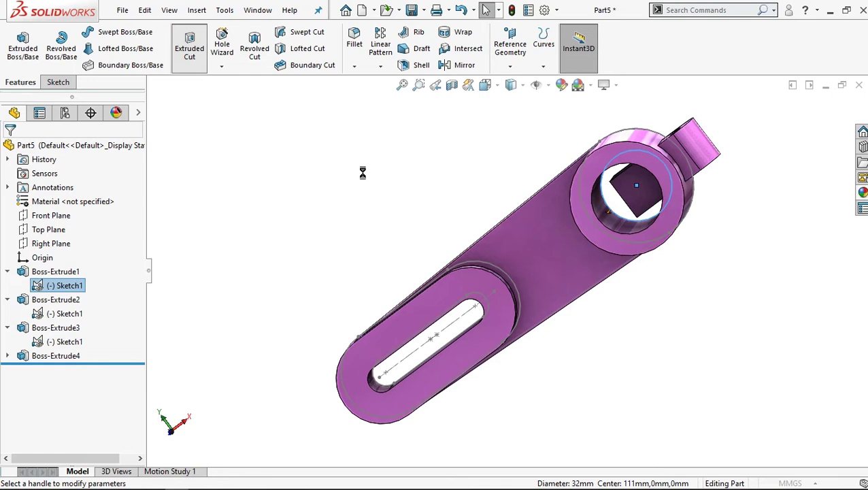
middle_click_drag(678, 177, 682, 218)
left_click(78, 225)
left_click(72, 306)
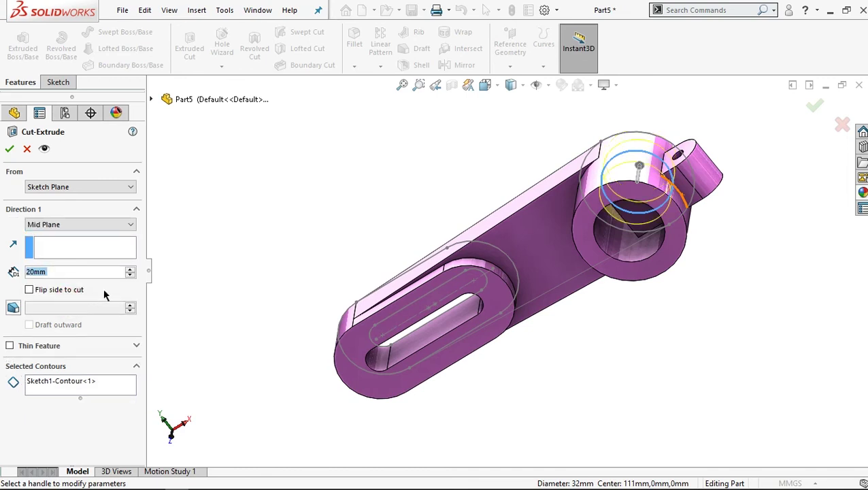
left_click_drag(639, 170, 675, 83)
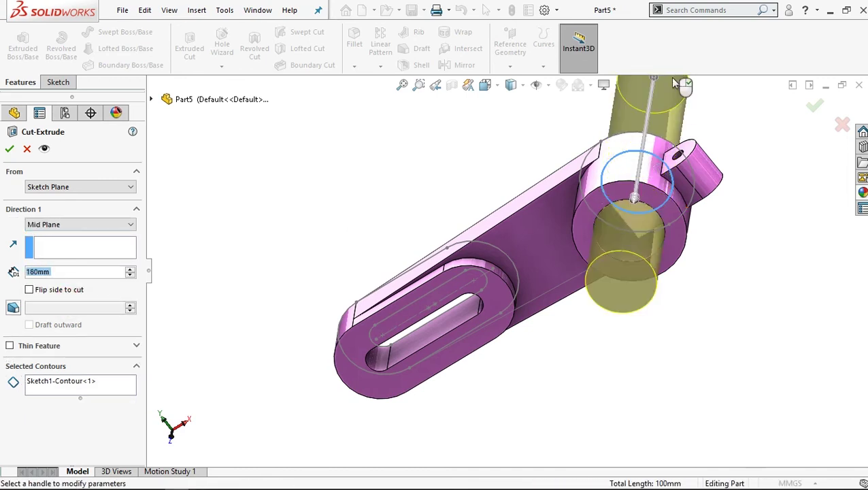
left_click(9, 149)
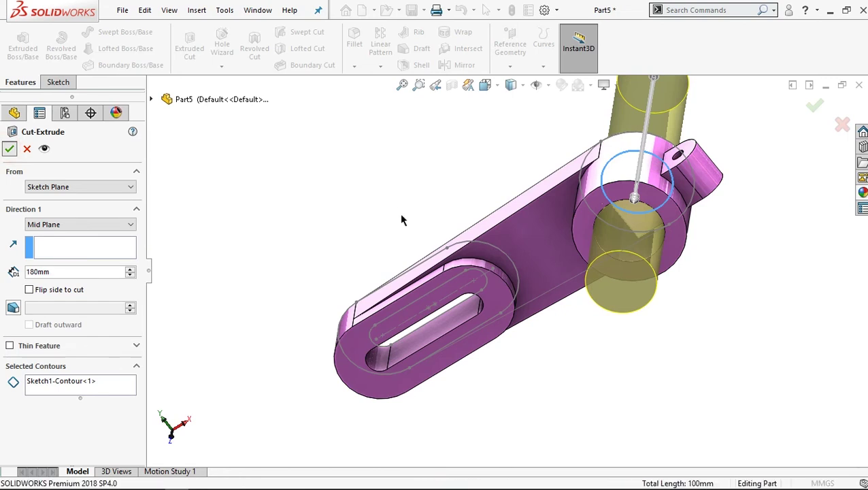
left_click(333, 229)
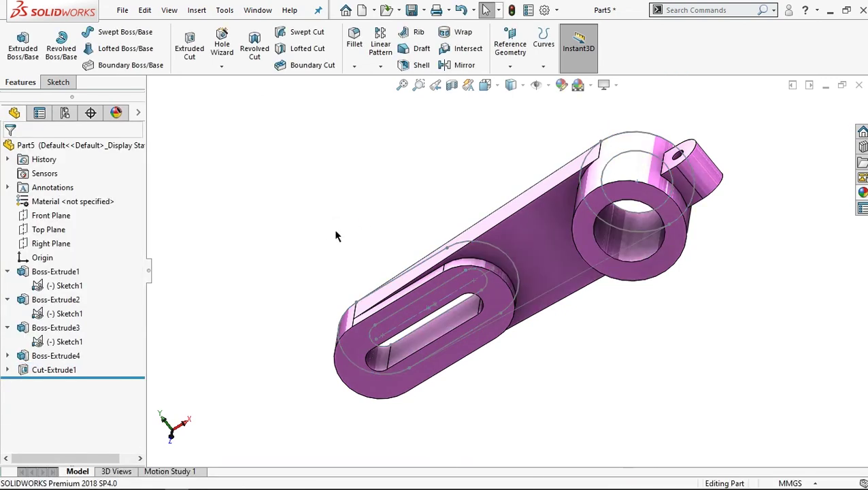
left_click(507, 259)
Step: Hide the bore sketch and open an empty Sketch3 on the Front Plane
left_click(560, 215)
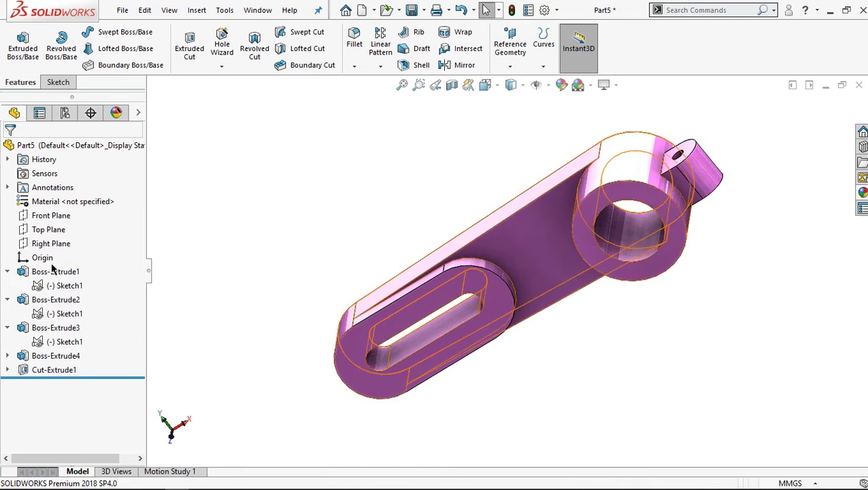
left_click(52, 215)
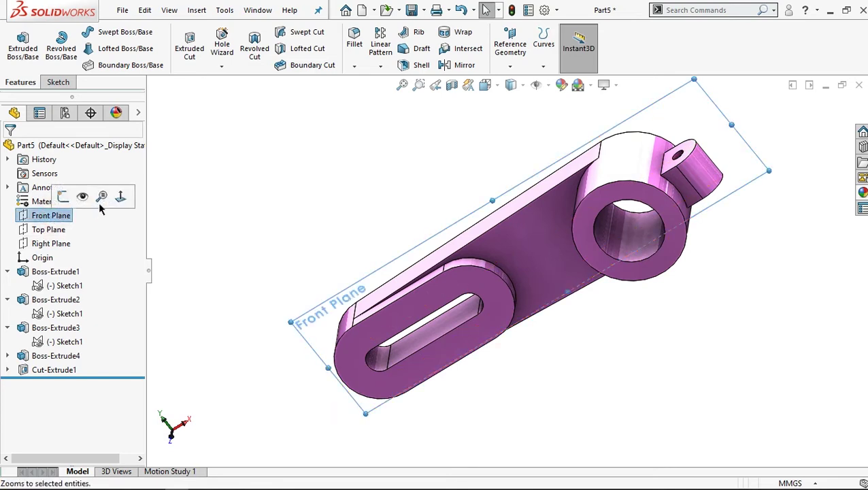
left_click(120, 197)
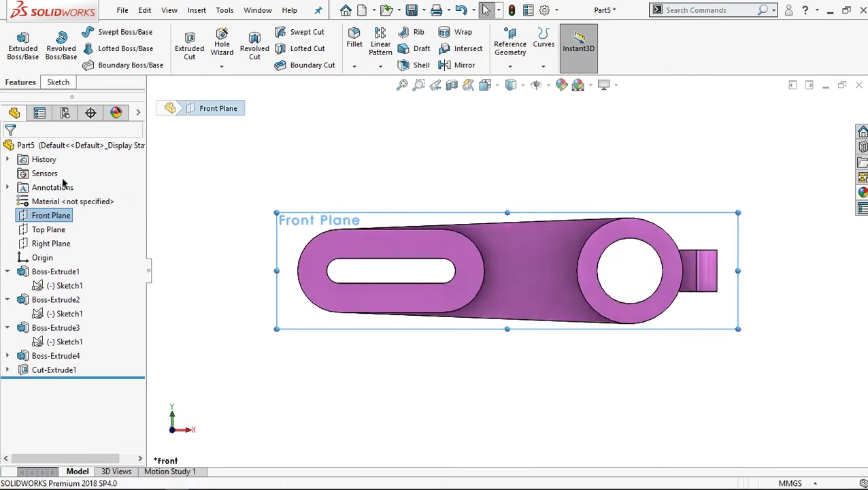
right_click(47, 219)
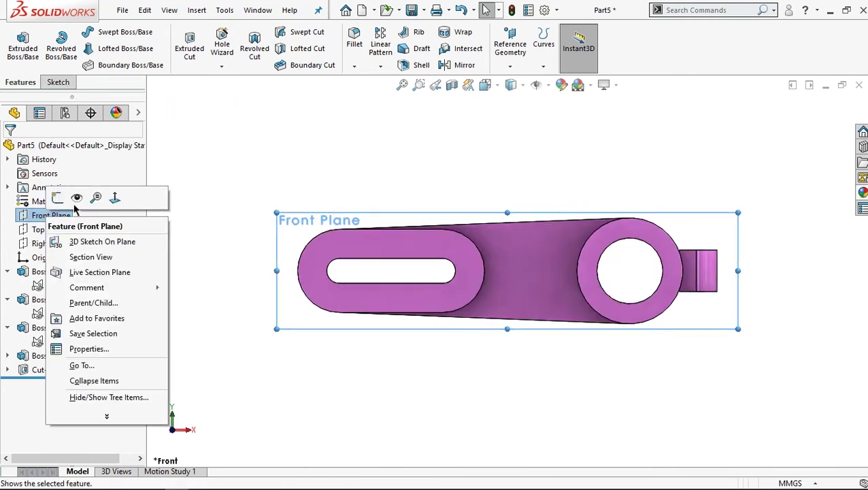
left_click(57, 197)
left_click(83, 32)
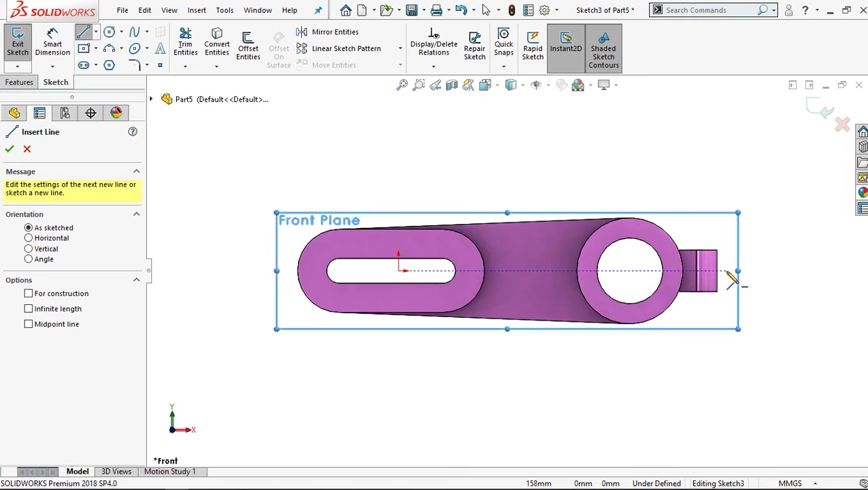
left_click(27, 149)
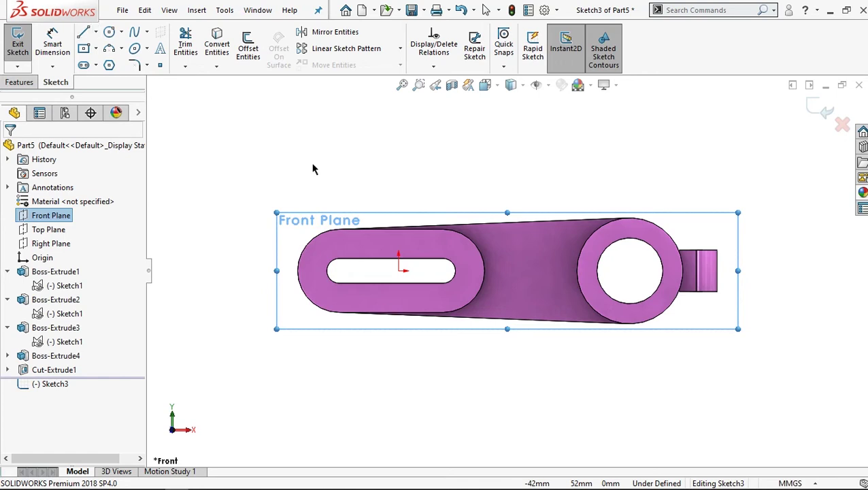
middle_click_drag(601, 246, 659, 256)
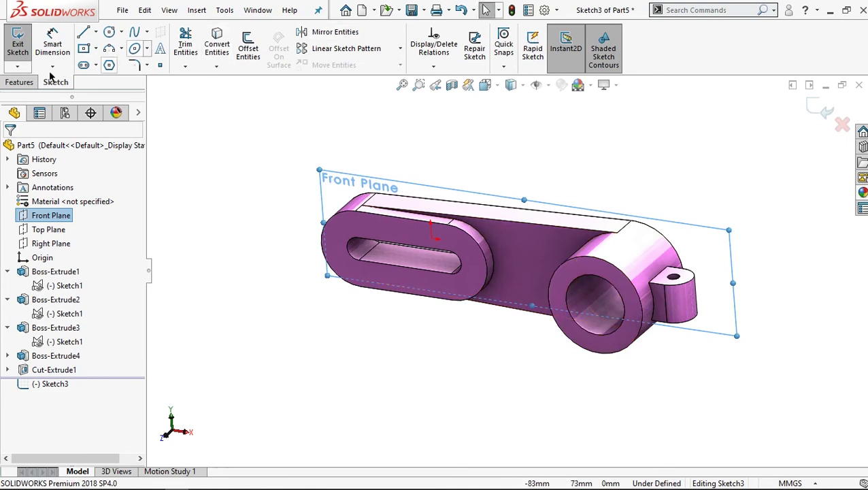
left_click(20, 81)
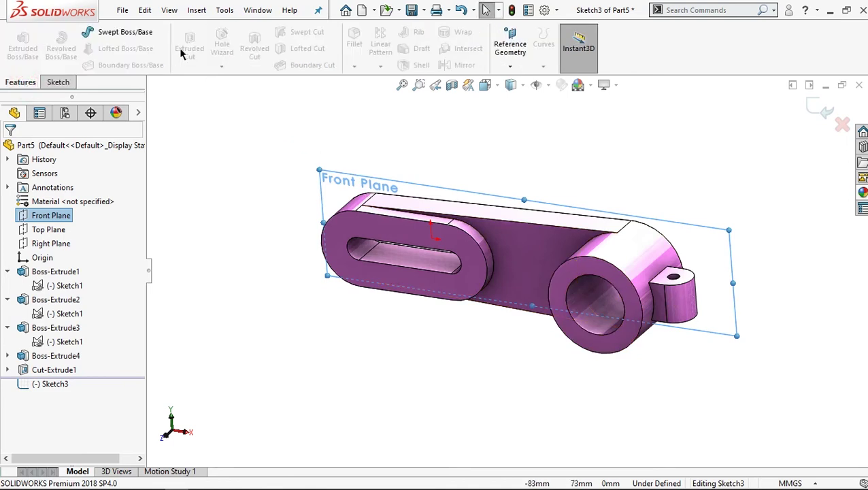
Step: Fillet the four tab-to-boss edges with a 3 mm radius
left_click(820, 109)
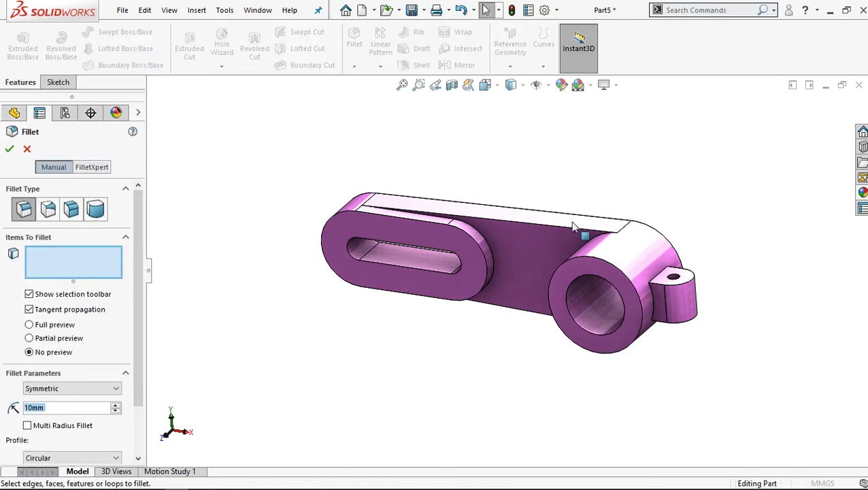
type("3")
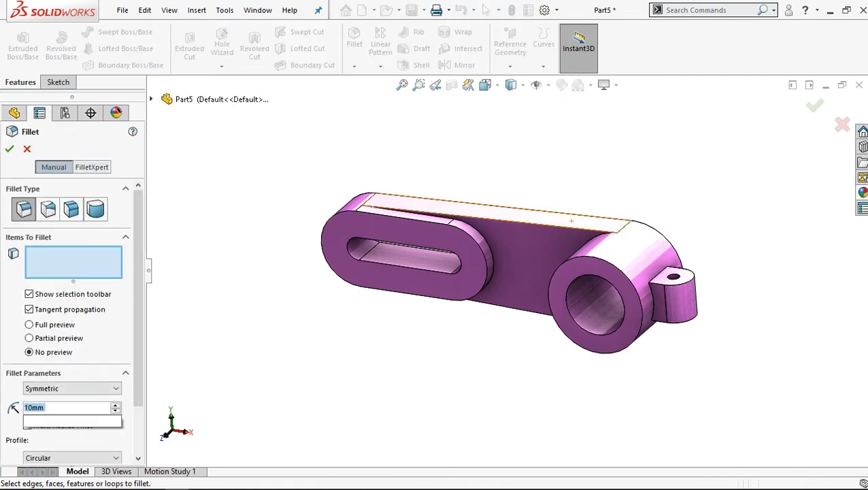
left_click(666, 271)
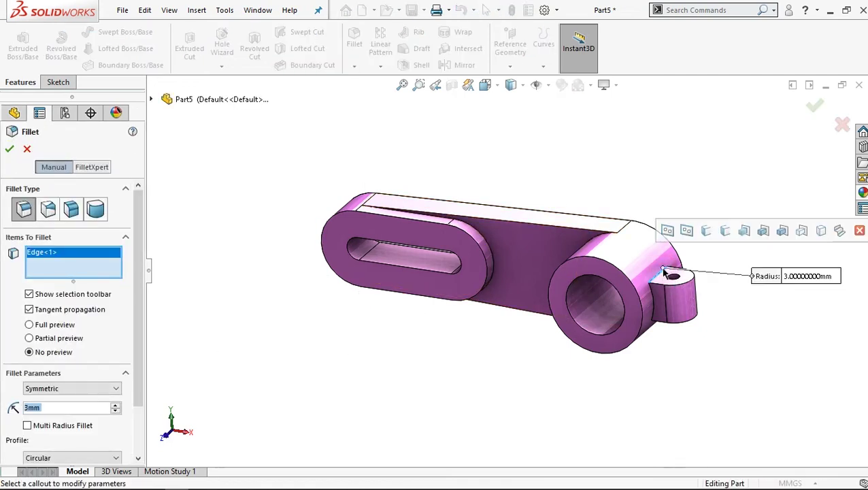
left_click(657, 304)
middle_click_drag(656, 304, 653, 204)
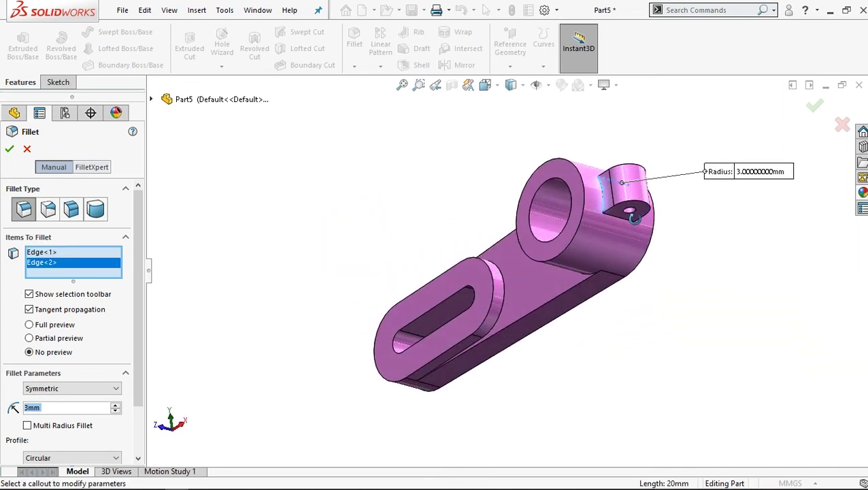
left_click(636, 215)
middle_click_drag(641, 213, 468, 255)
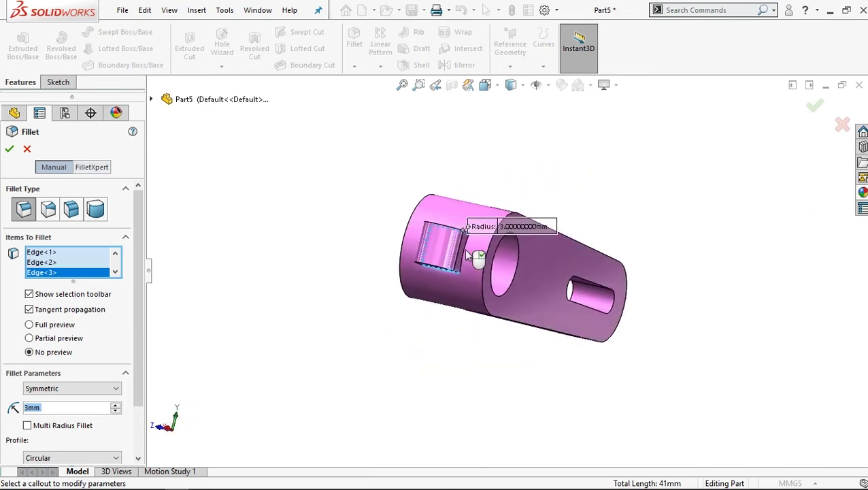
left_click(472, 260)
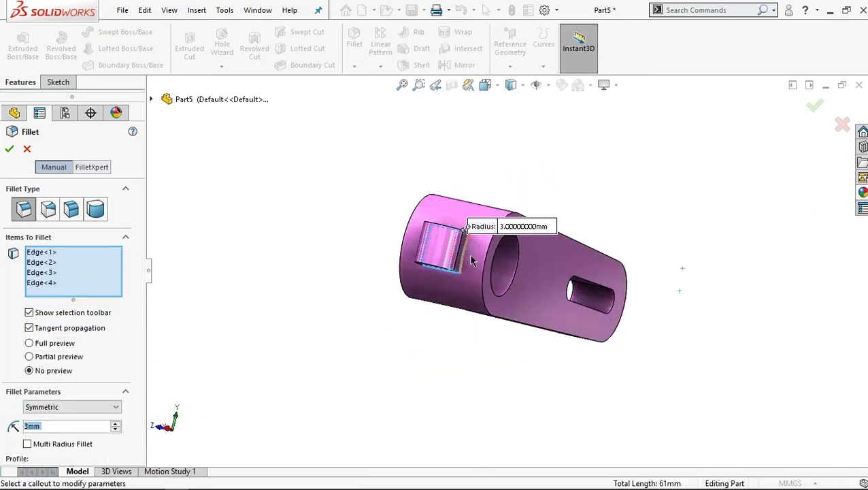
middle_click_drag(471, 260, 358, 270)
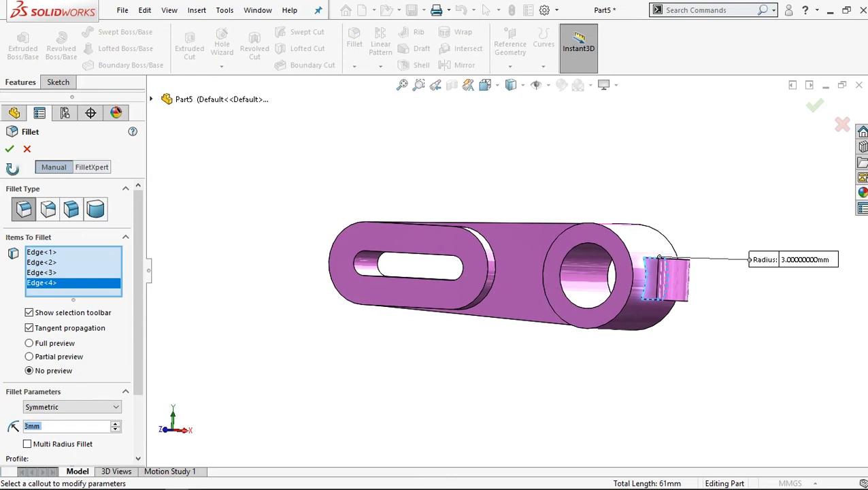
left_click(9, 148)
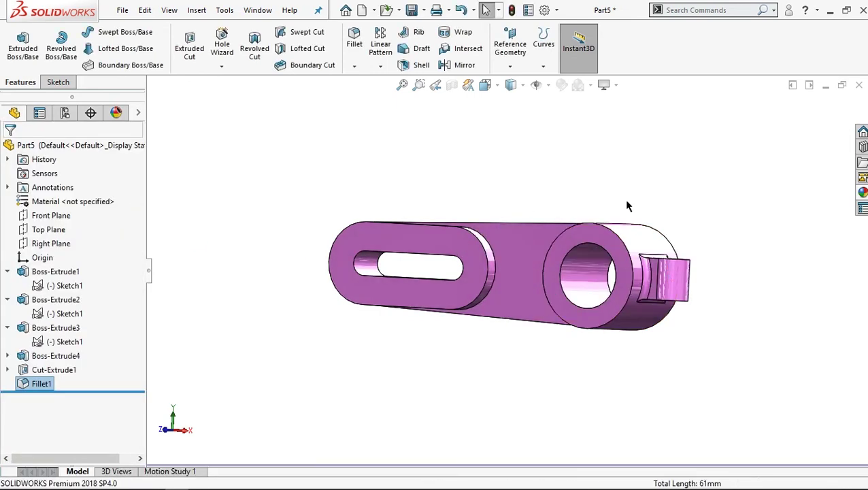
Step: Open a new sketch on the Front Plane, viewed normal to it
middle_click_drag(625, 201, 568, 265)
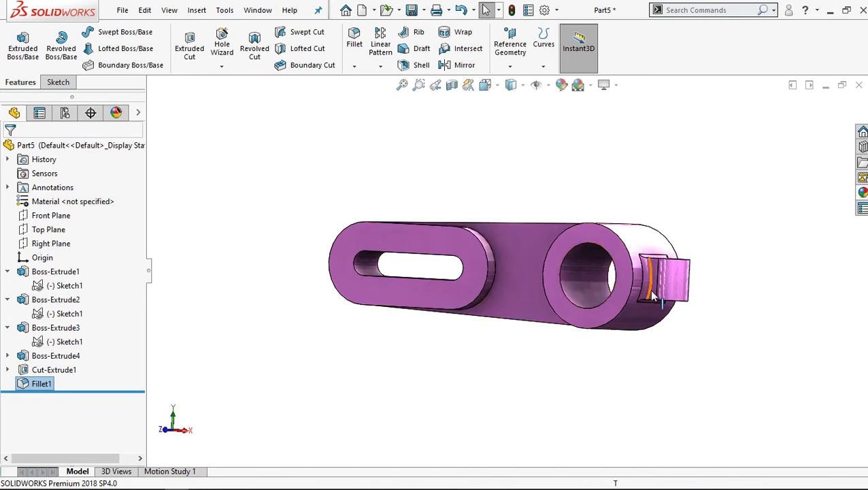
middle_click_drag(666, 294, 672, 324)
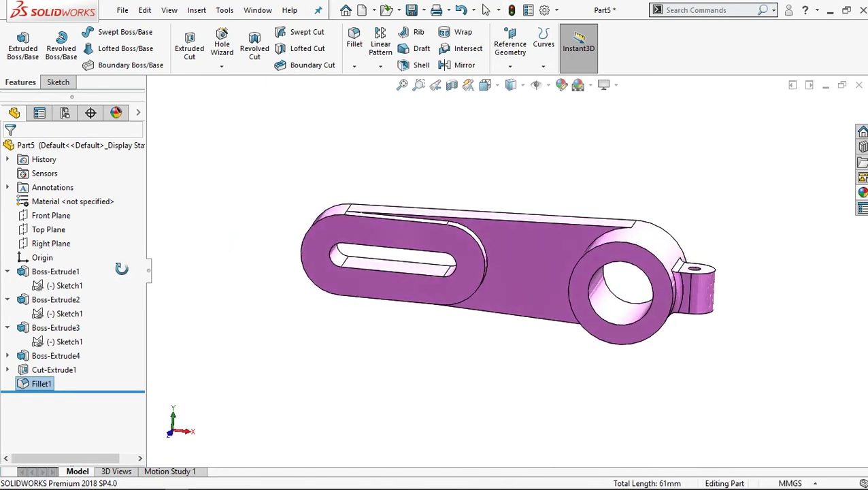
left_click(38, 215)
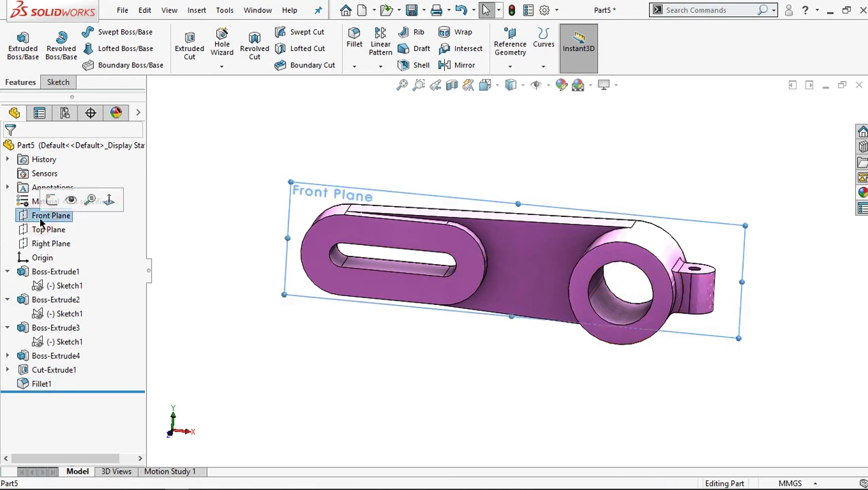
left_click(107, 203)
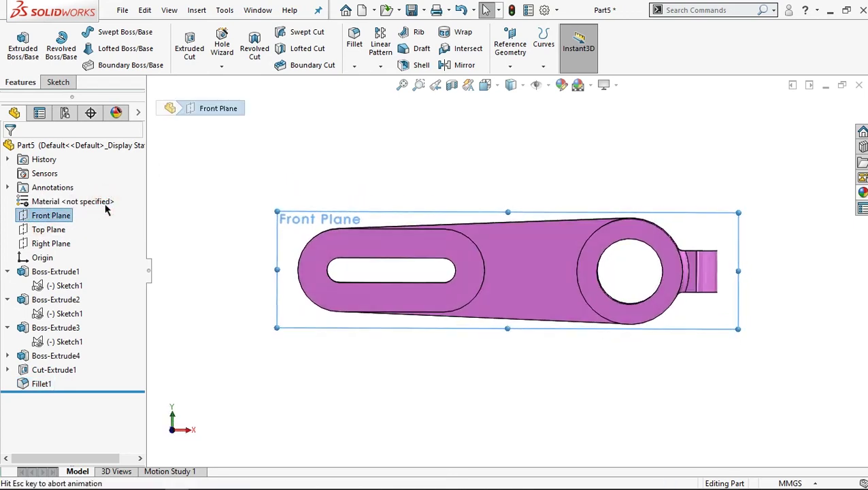
right_click(43, 216)
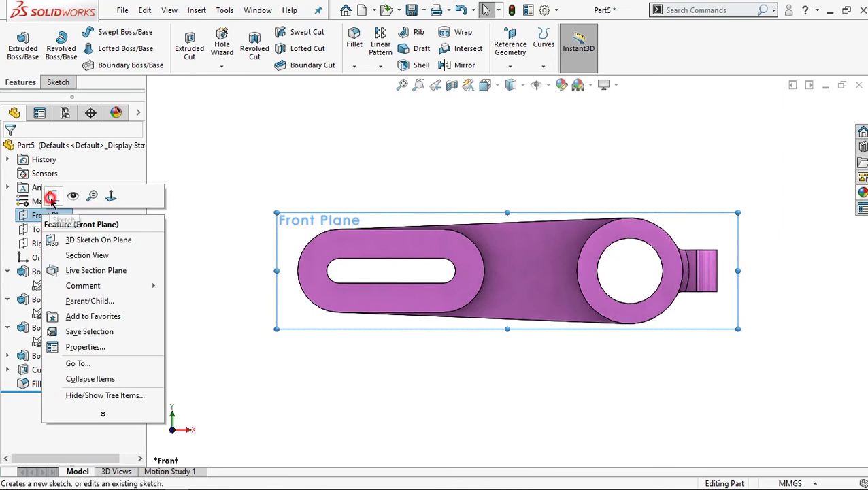
left_click(53, 201)
Step: Draw a horizontal line, about 62 mm, from right of the tab to the bore centre
left_click(83, 32)
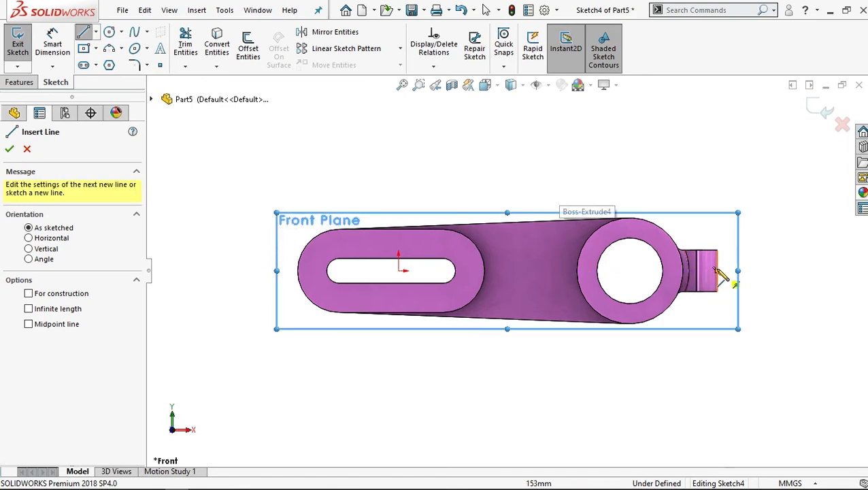
left_click(759, 270)
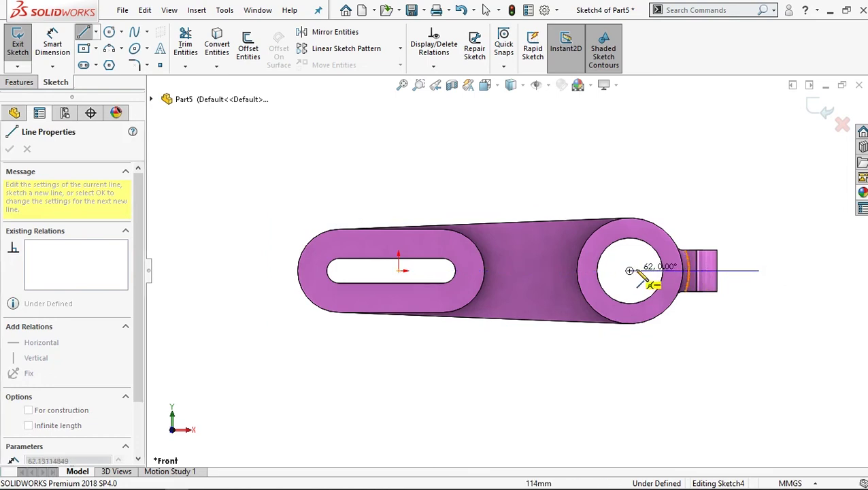
left_click(630, 270)
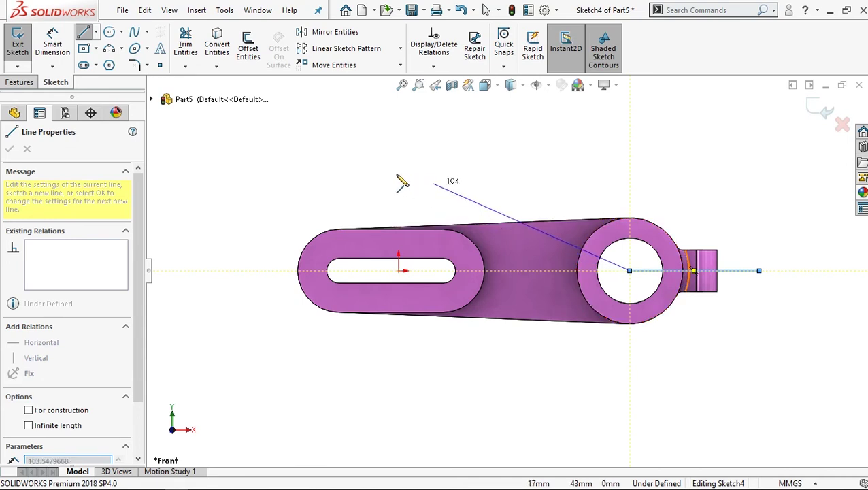
left_click(21, 82)
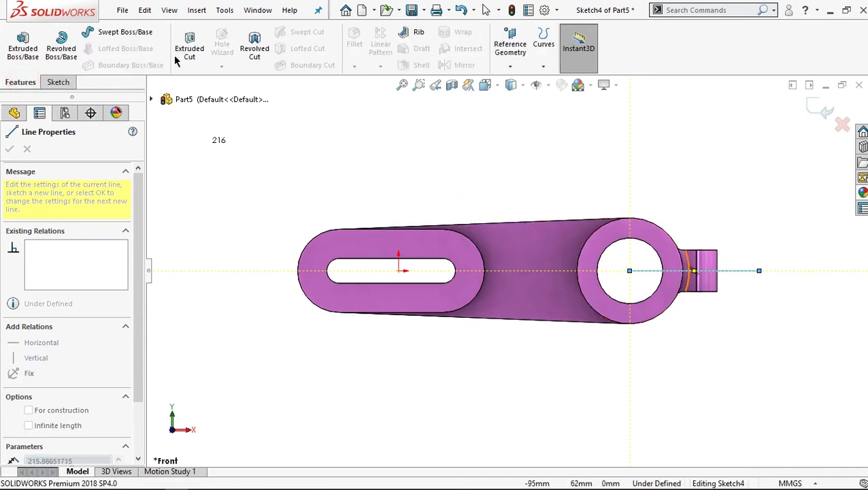
left_click(192, 44)
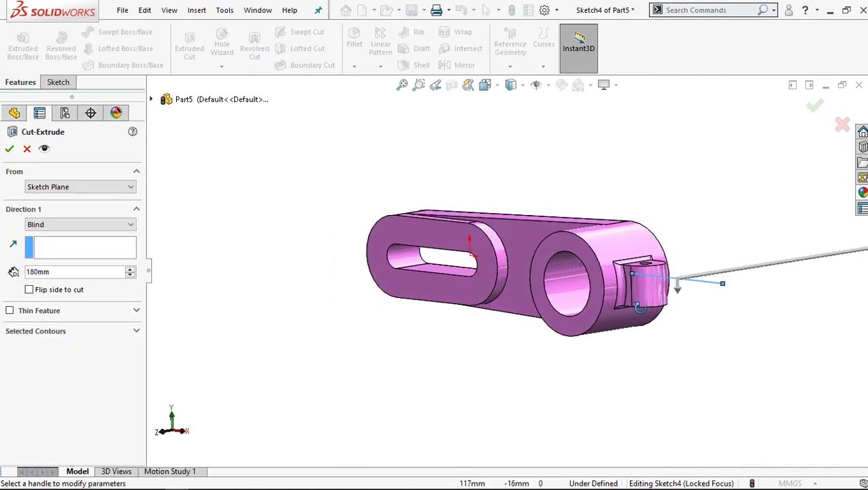
Step: Make the cut a 2 mm Mid-Plane thin feature
left_click(9, 311)
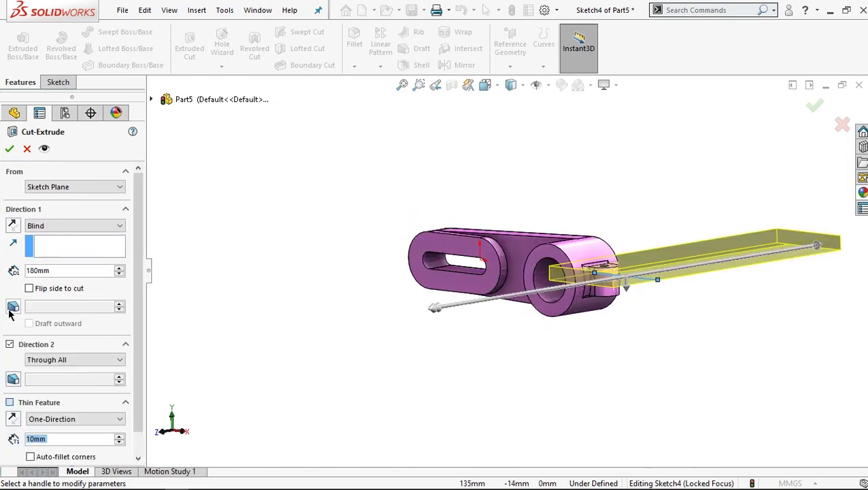
left_click_drag(141, 366, 138, 399)
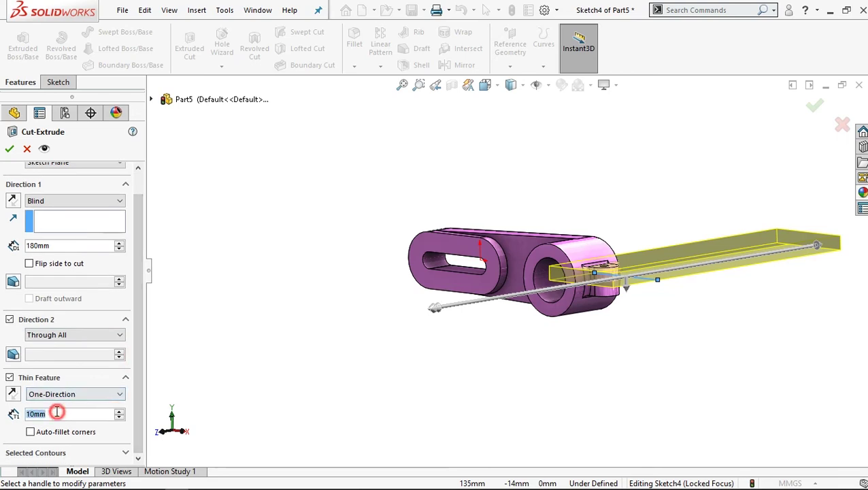
type("2")
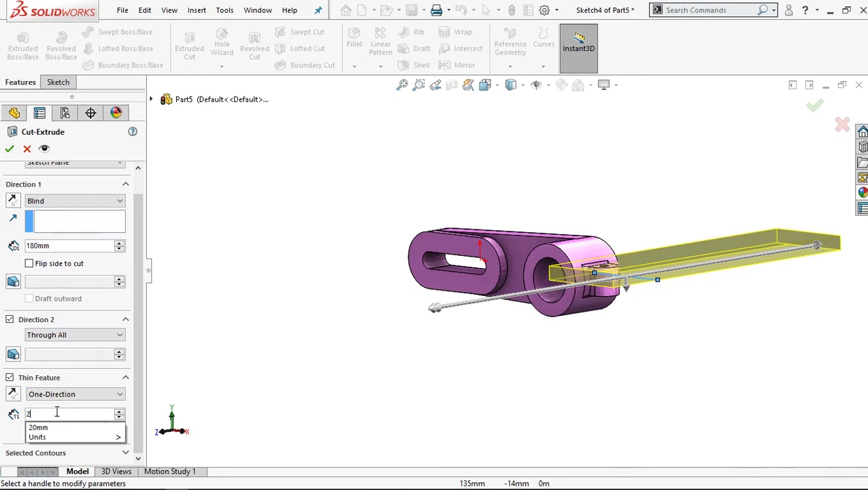
left_click(12, 425)
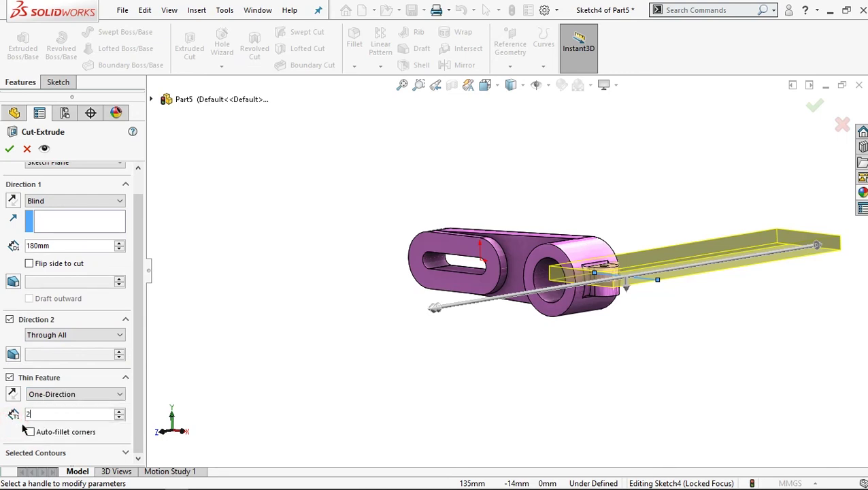
left_click(57, 400)
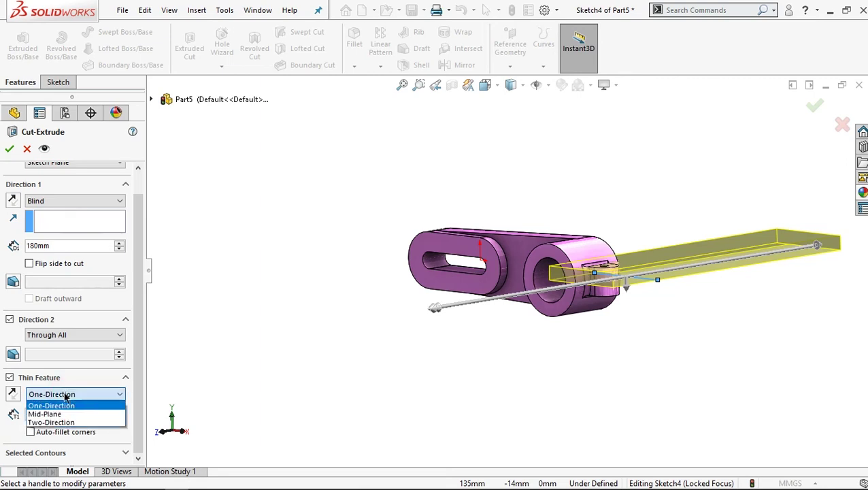
left_click(66, 415)
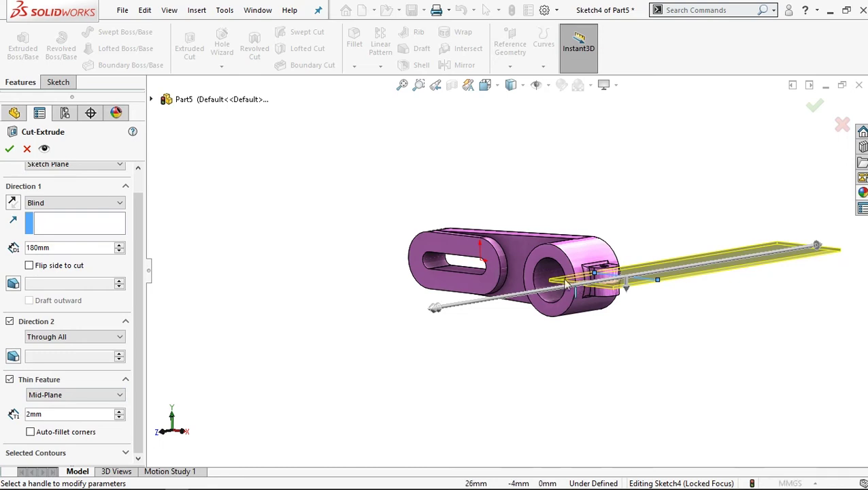
Step: Set both cut directions to Through All and confirm the slit
middle_click_drag(596, 289, 574, 346)
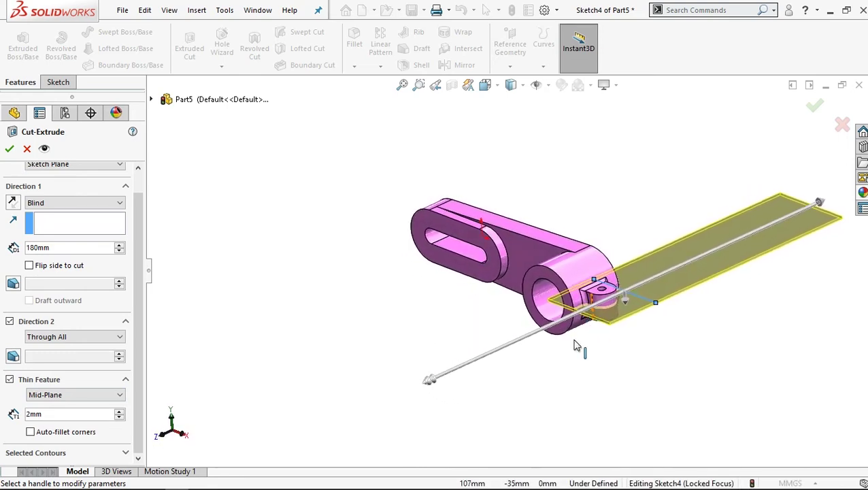
left_click(429, 378)
left_click(334, 405)
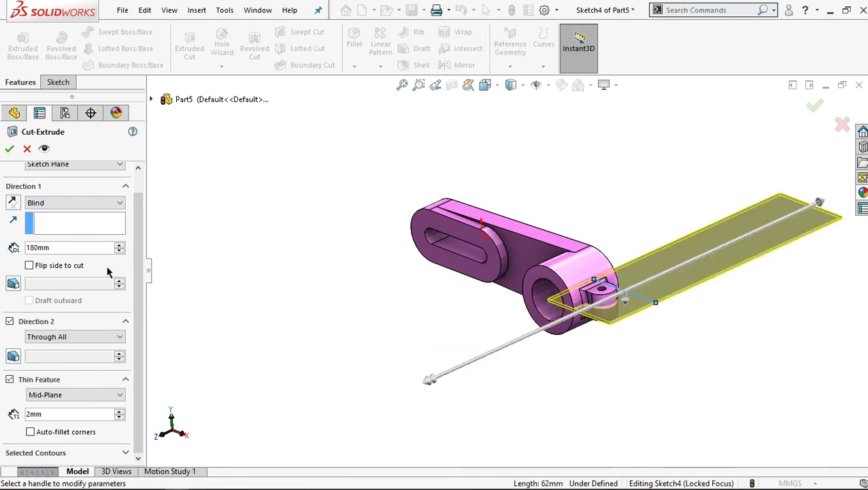
left_click(79, 338)
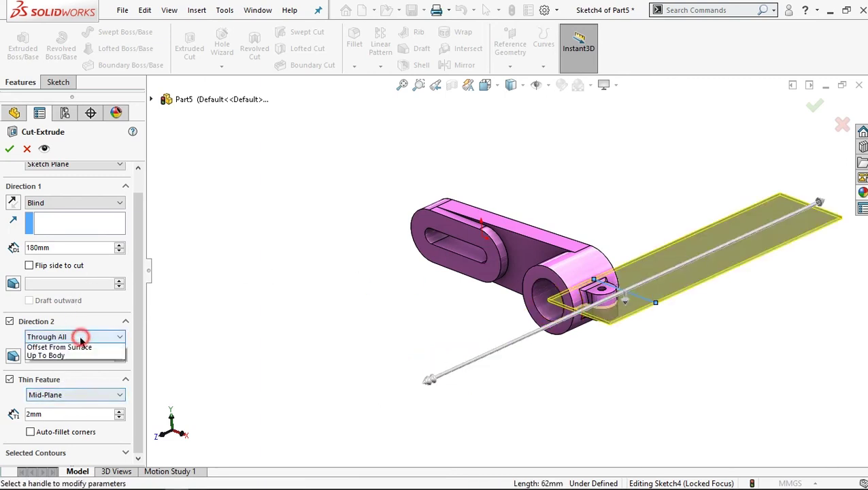
left_click(74, 361)
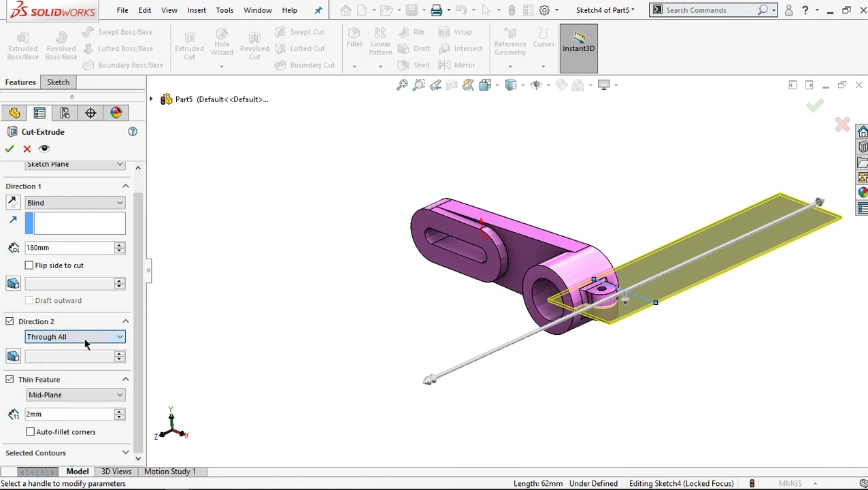
left_click(86, 201)
left_click(80, 224)
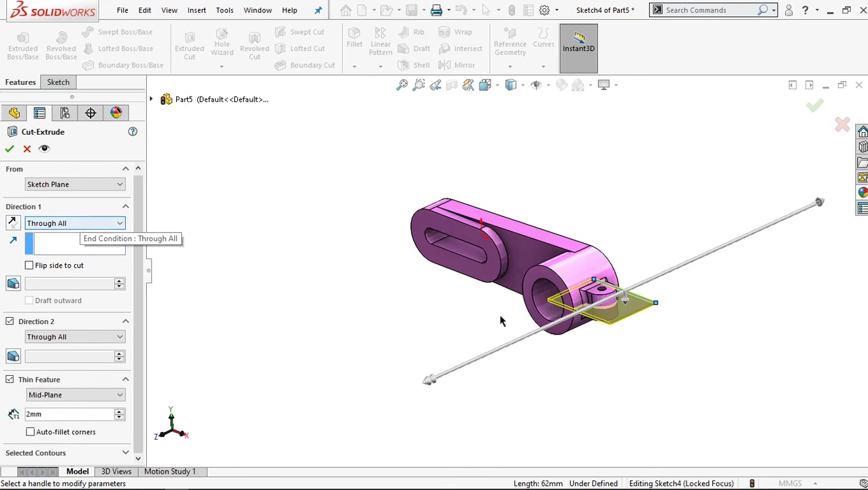
middle_click_drag(555, 331, 351, 312)
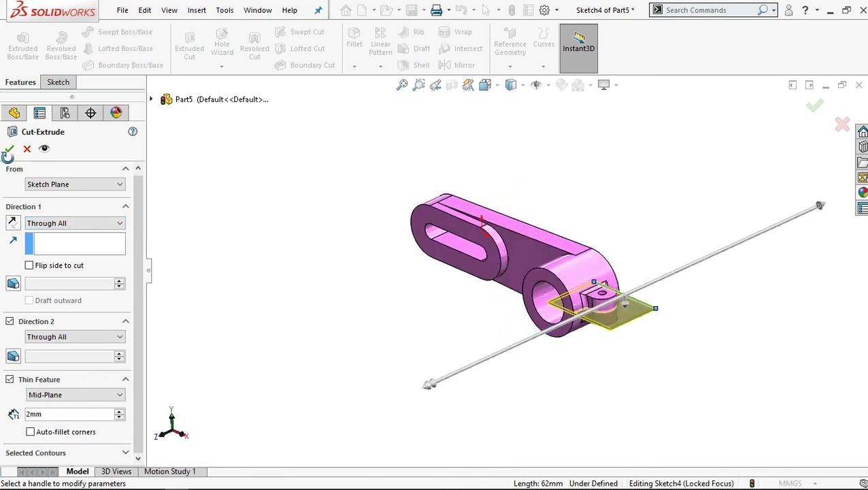
left_click(10, 148)
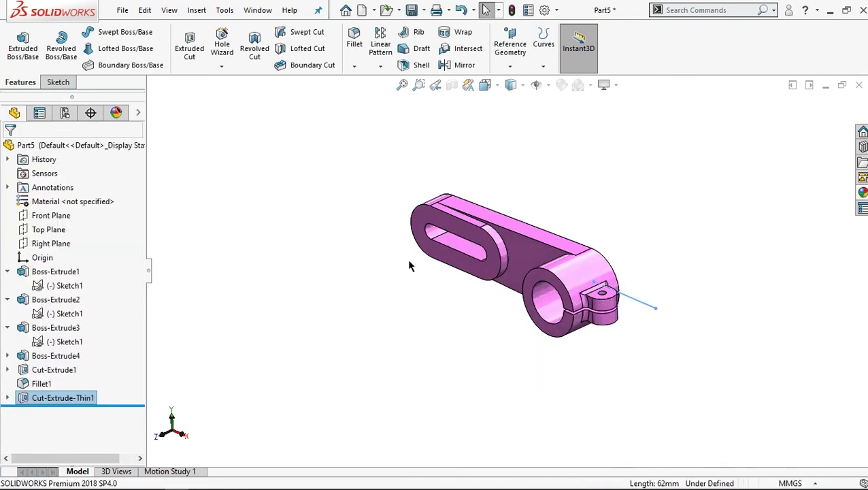
Step: Return the part to isometric view and open Edit Appearance for its colour
left_click(508, 353)
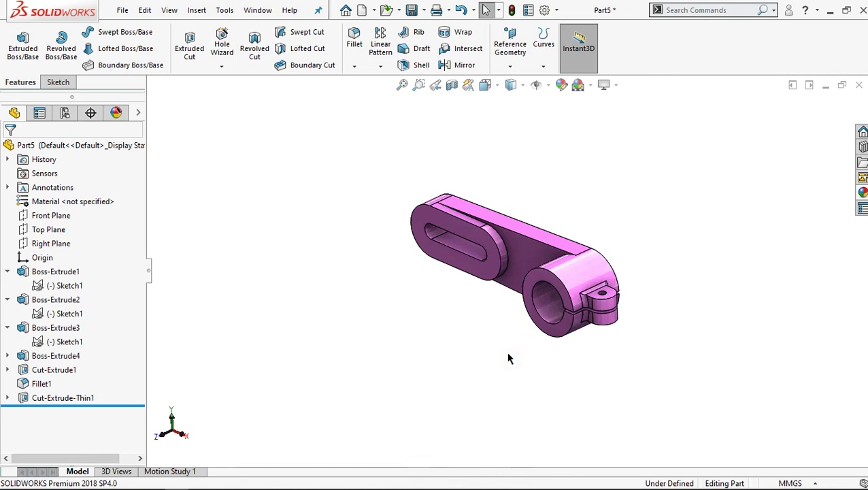
key("ctrl+7")
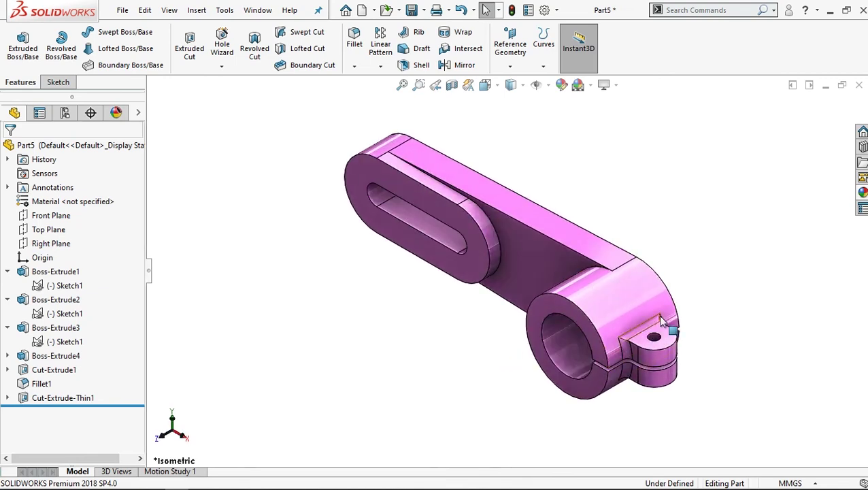
middle_click_drag(603, 290, 586, 282, "ctrl")
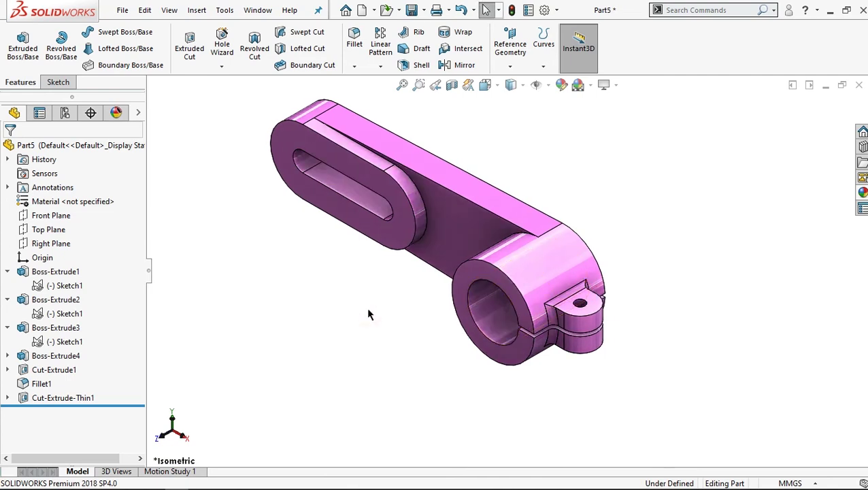
left_click(560, 85)
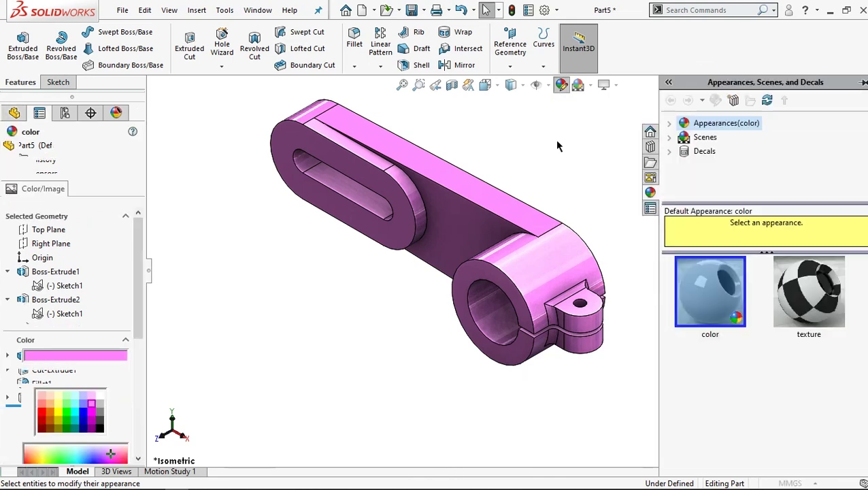
Step: Clear the whole part from the colour targets, switch to face filtering, and choose grey (192, 192, 192)
right_click(60, 235)
left_click(75, 254)
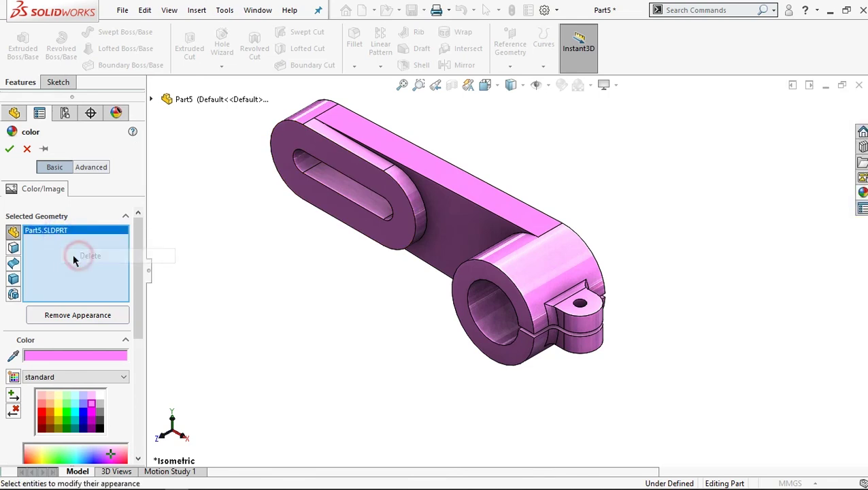
left_click(13, 249)
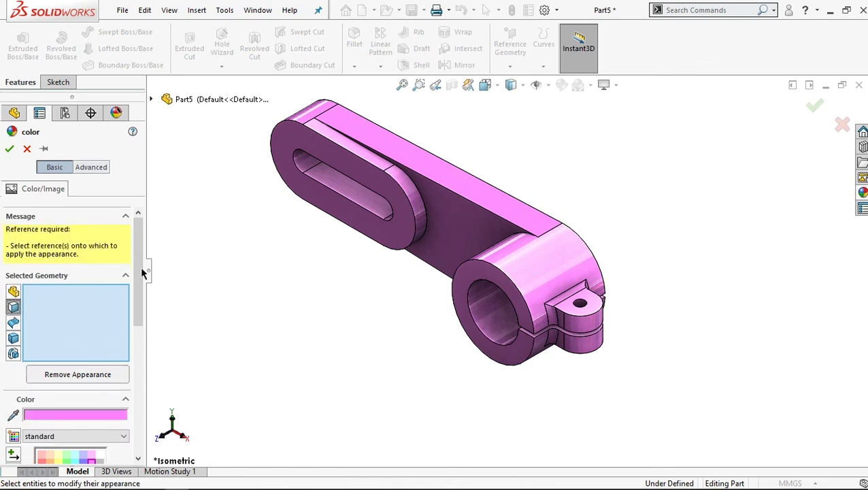
scroll(136, 266, "down", 5)
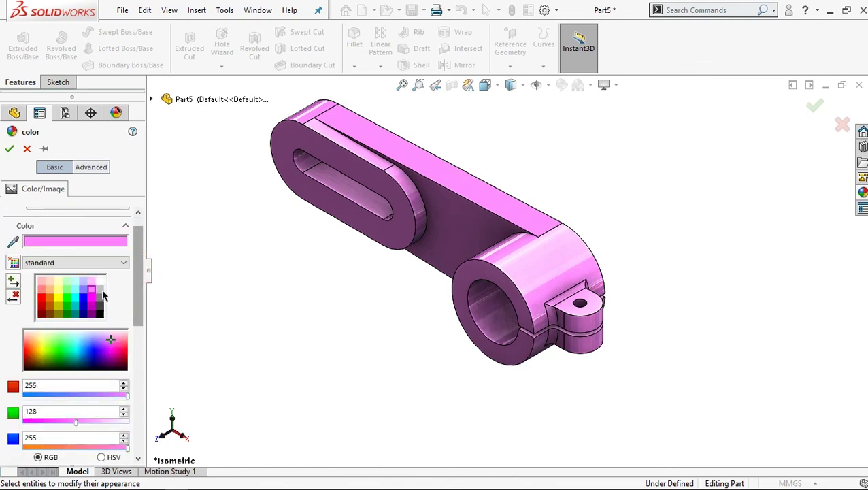
left_click(100, 291)
Step: Apply grey to the slotted end face, the boss end face and the slit face
left_click(336, 206)
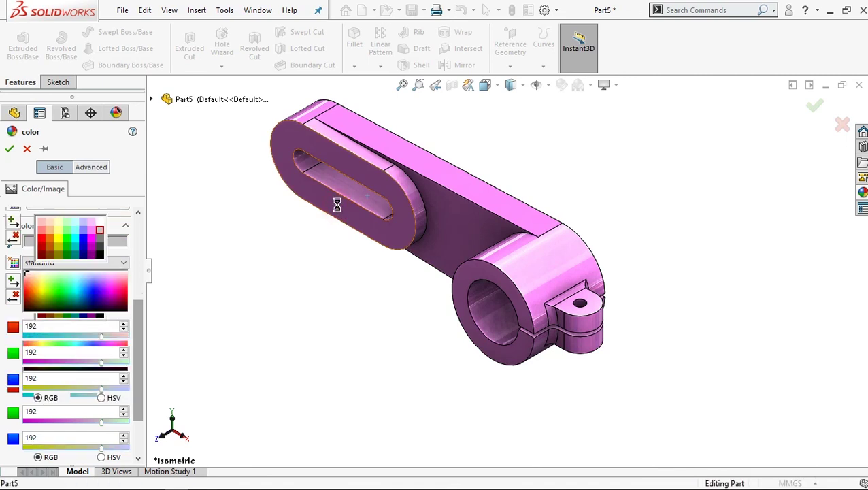
left_click(489, 272)
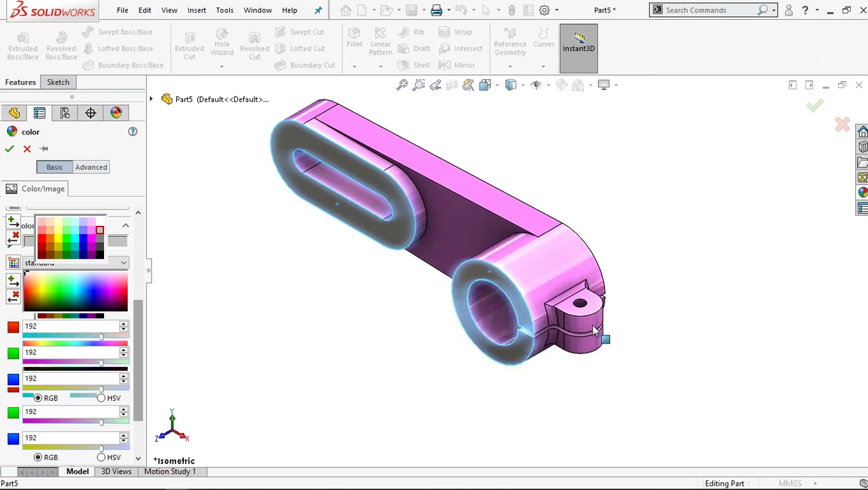
scroll(585, 334, "down", 3)
middle_click_drag(488, 318, 511, 327)
scroll(549, 323, "down", 5)
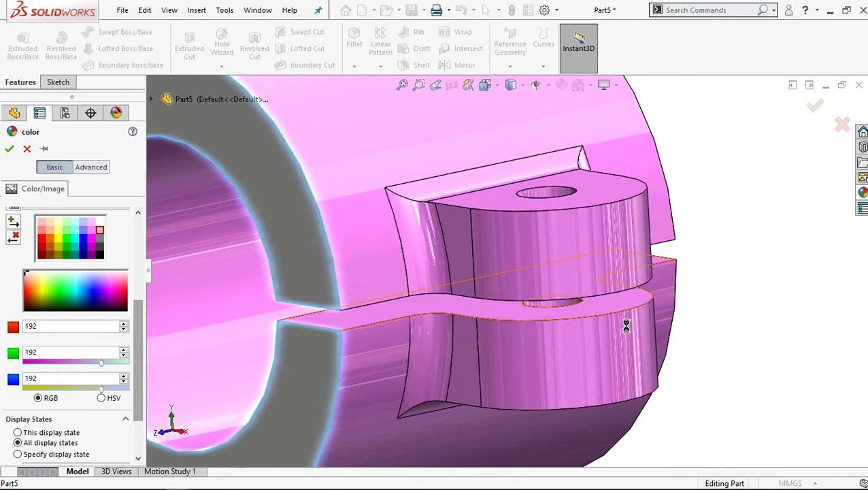
middle_click_drag(660, 291, 630, 253)
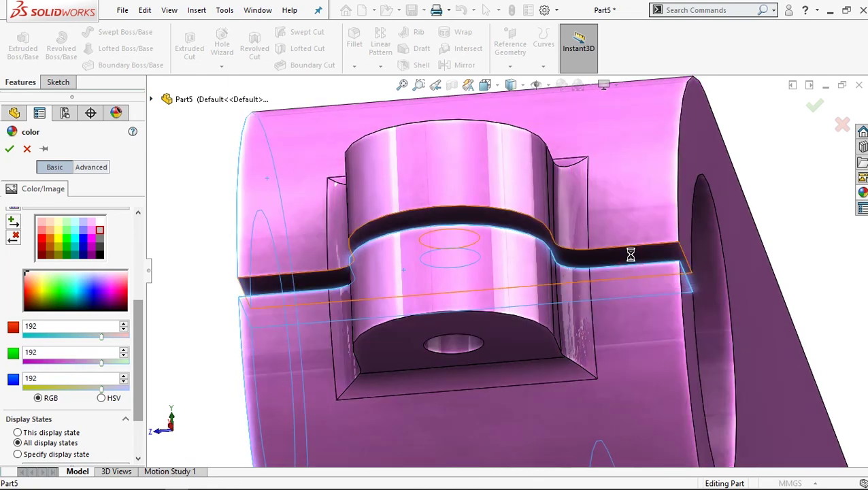
left_click(630, 253)
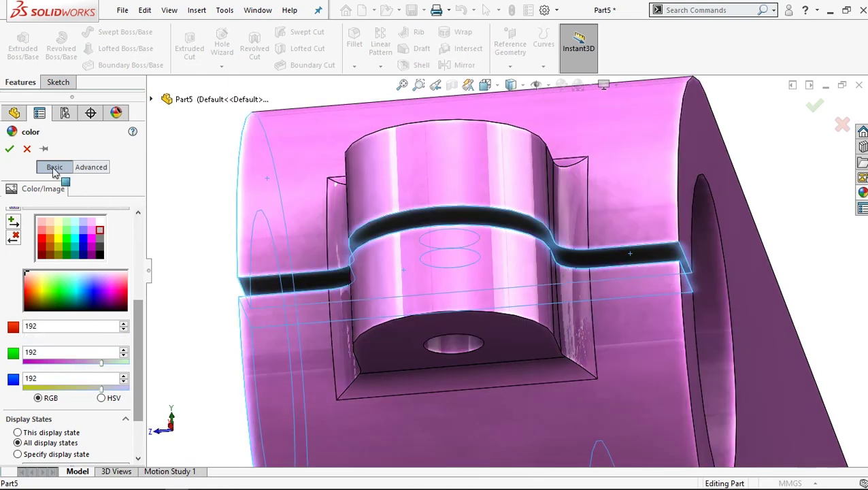
left_click(9, 151)
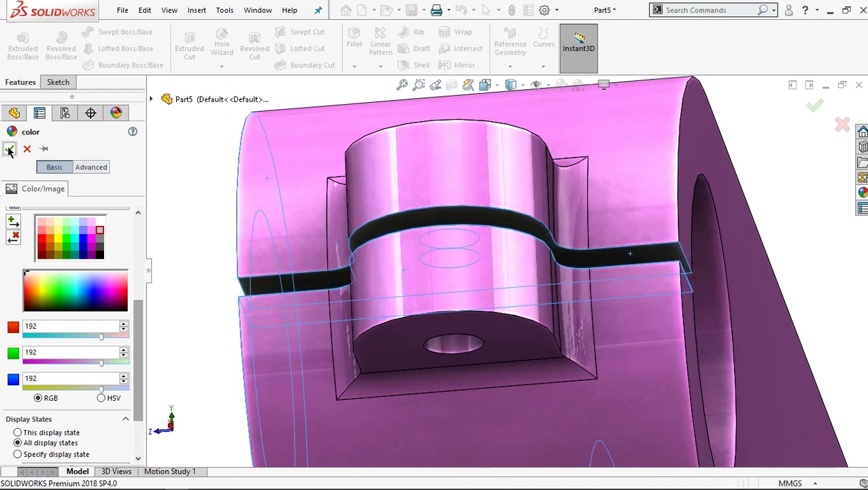
scroll(514, 257, "up", 3)
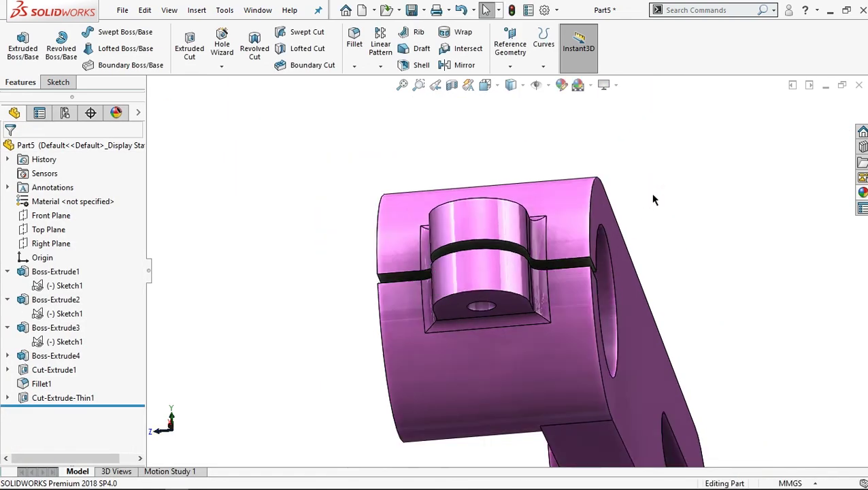
key("ctrl+7")
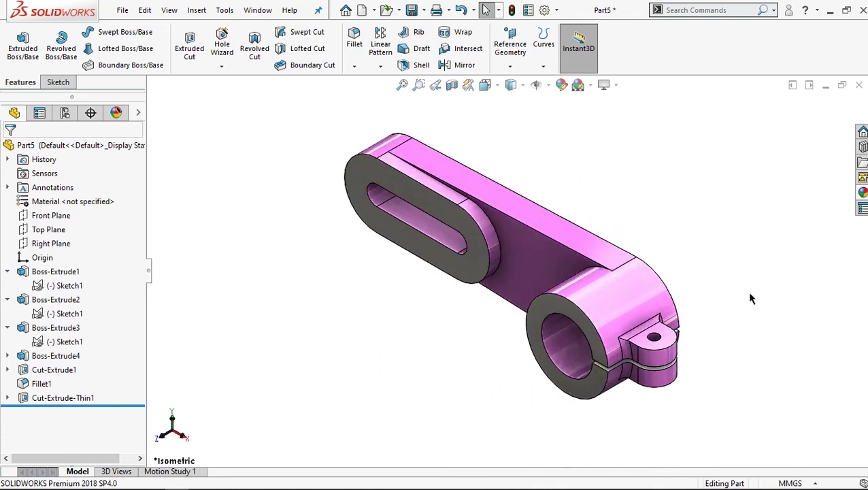
middle_click_drag(750, 294, 471, 225)
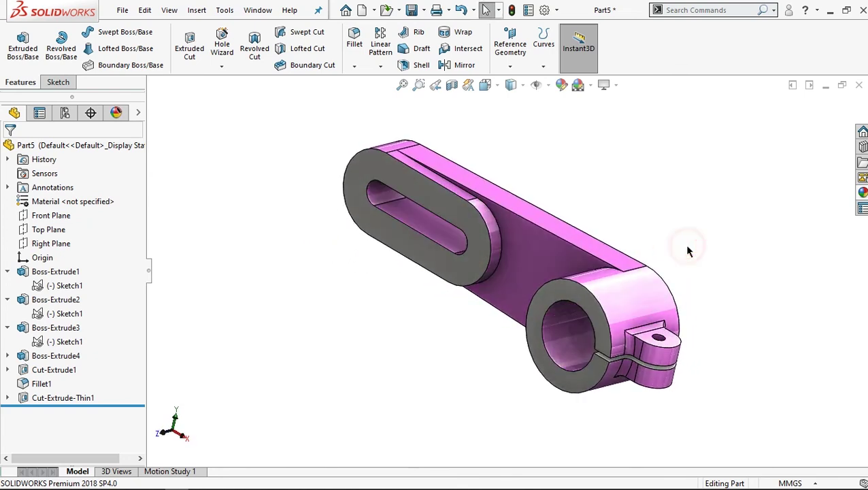
key("ctrl+7")
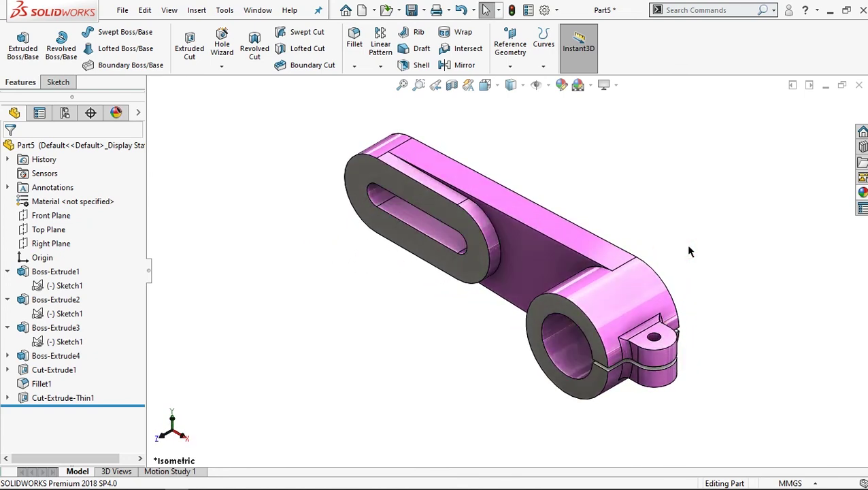